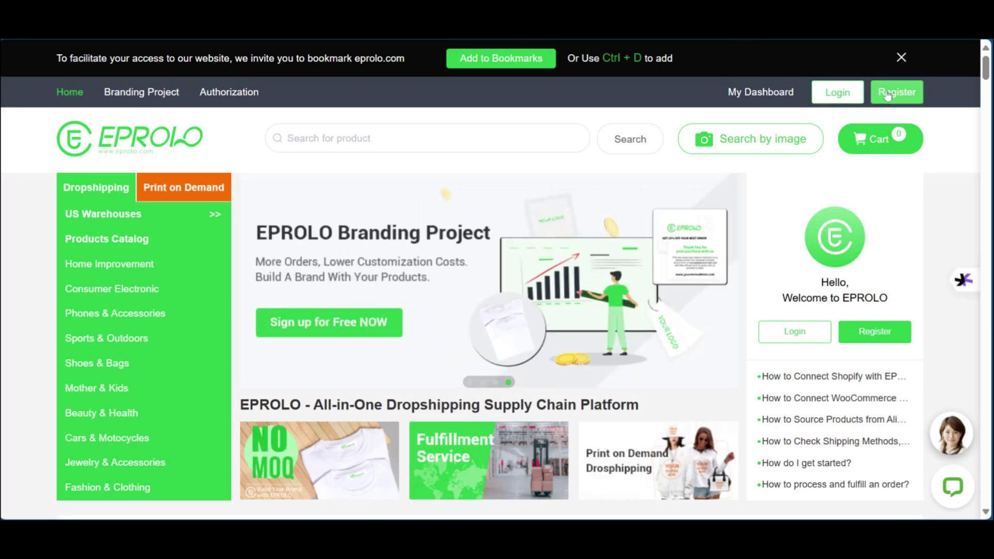
- Register a new EPROLO account with the e-mail, password, password confirmation and phone number fields filled in
{"action": "left_click", "coordinate": [887, 94]}
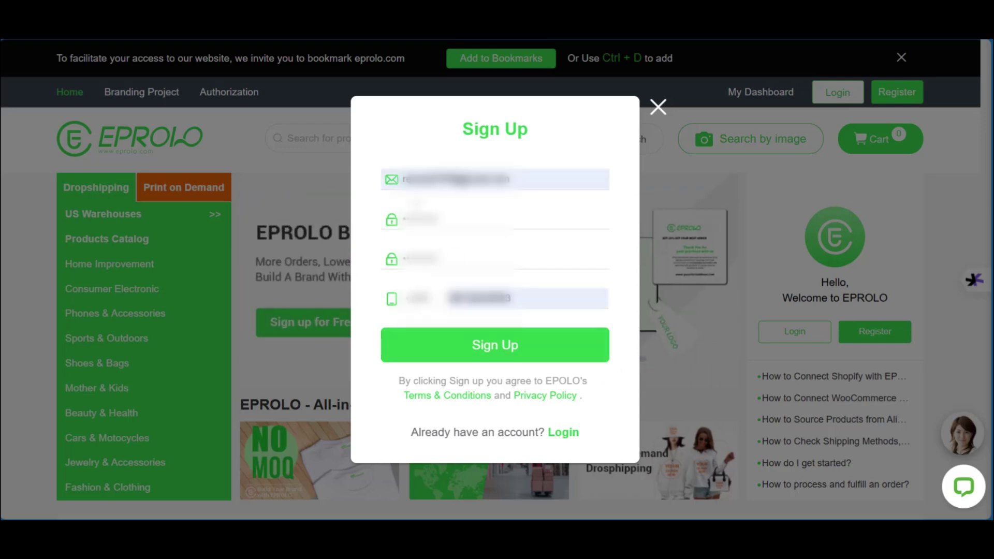
{"action": "left_click", "coordinate": [455, 345]}
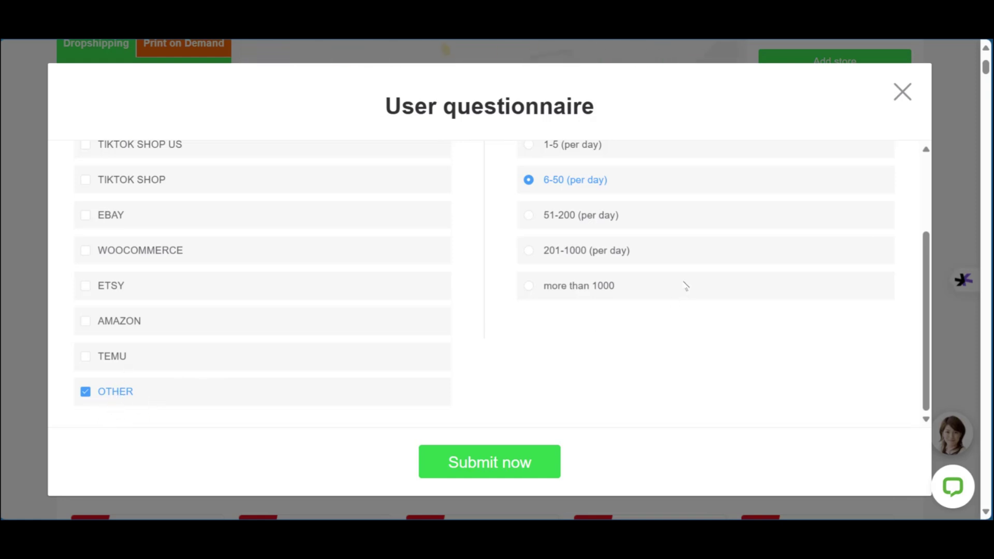
- Submit the user questionnaire with OTHER as the store platform and 6-50 orders per day
{"action": "scroll", "coordinate": [578, 225], "scroll_direction": "up", "scroll_amount": 3}
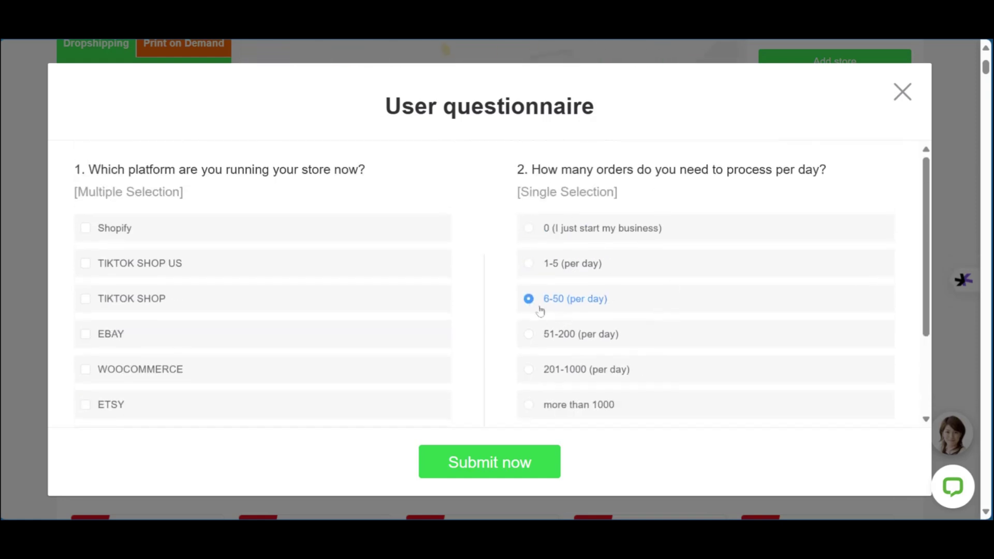
{"action": "left_click", "coordinate": [504, 468]}
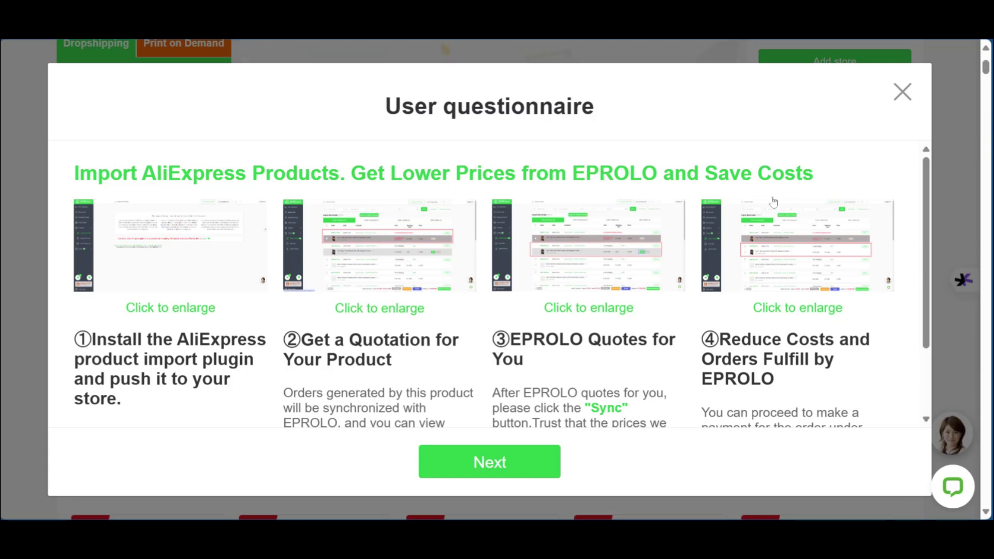
- Read through the introduction pages on AliExpress import, order sourcing and the Branding Project, and close the questionnaire
{"action": "scroll", "coordinate": [771, 202], "scroll_direction": "down", "scroll_amount": 2}
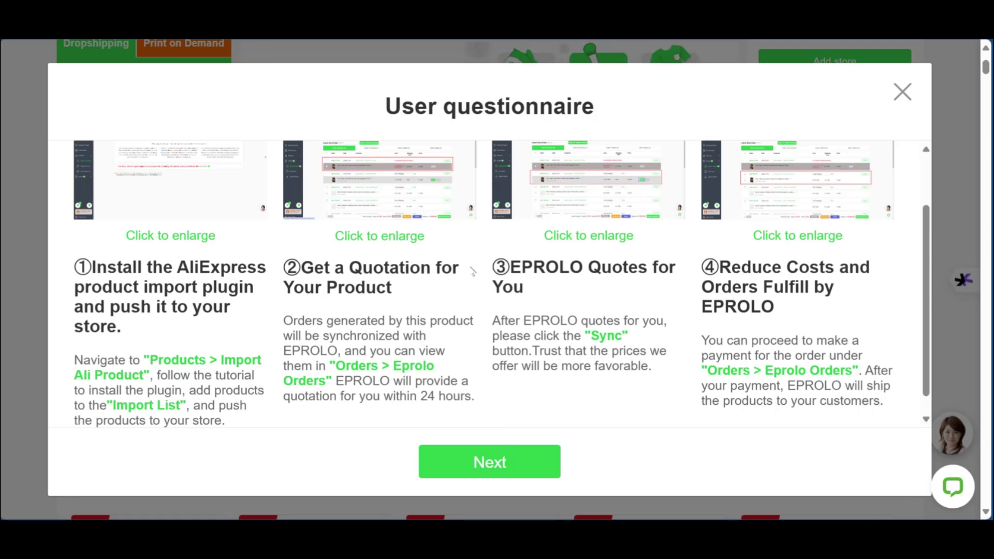
{"action": "left_click", "coordinate": [466, 453]}
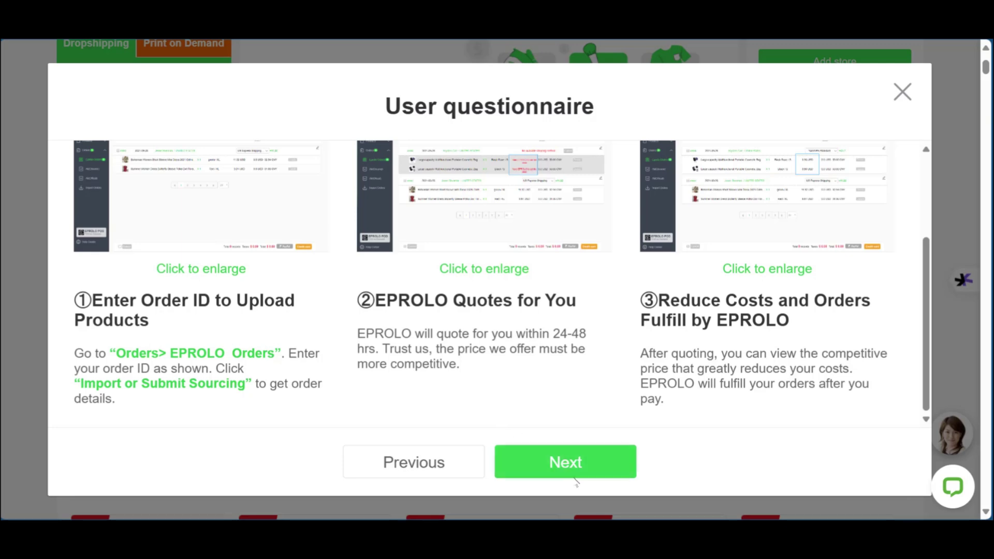
{"action": "left_click", "coordinate": [557, 468]}
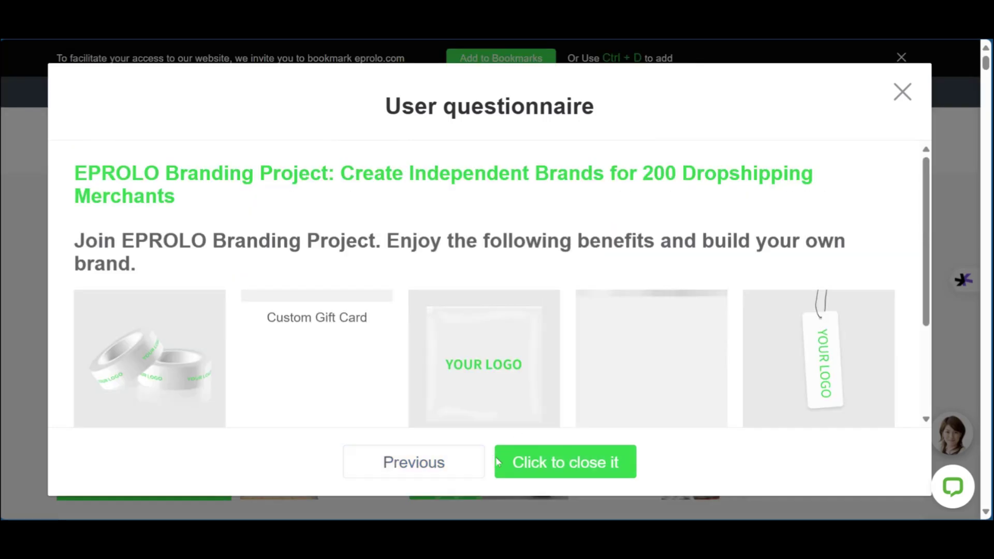
{"action": "left_click", "coordinate": [556, 462]}
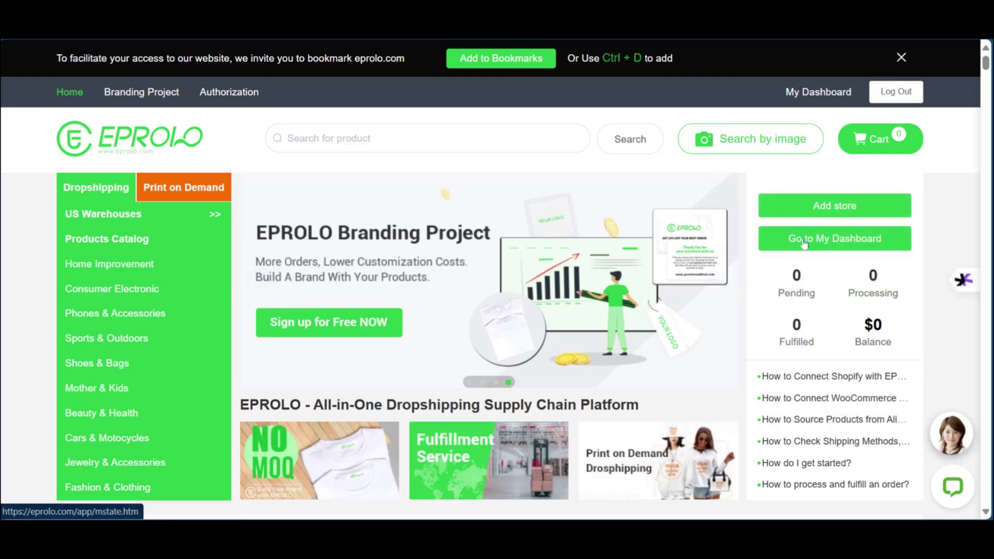
- Go to My Dashboard and look over the account summary, frequently asked questions and related articles
{"action": "left_click", "coordinate": [840, 240]}
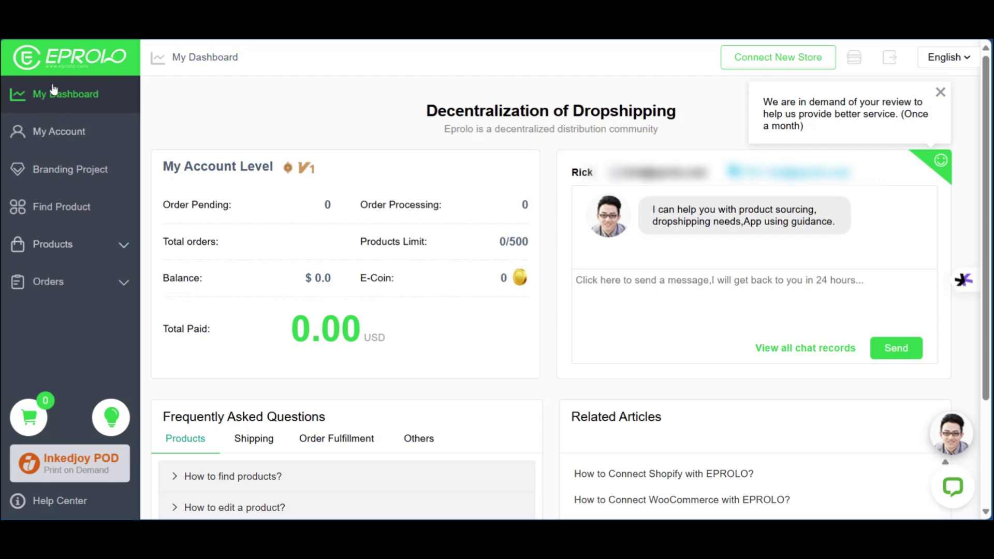
{"action": "scroll", "coordinate": [503, 217], "scroll_direction": "down", "scroll_amount": 3}
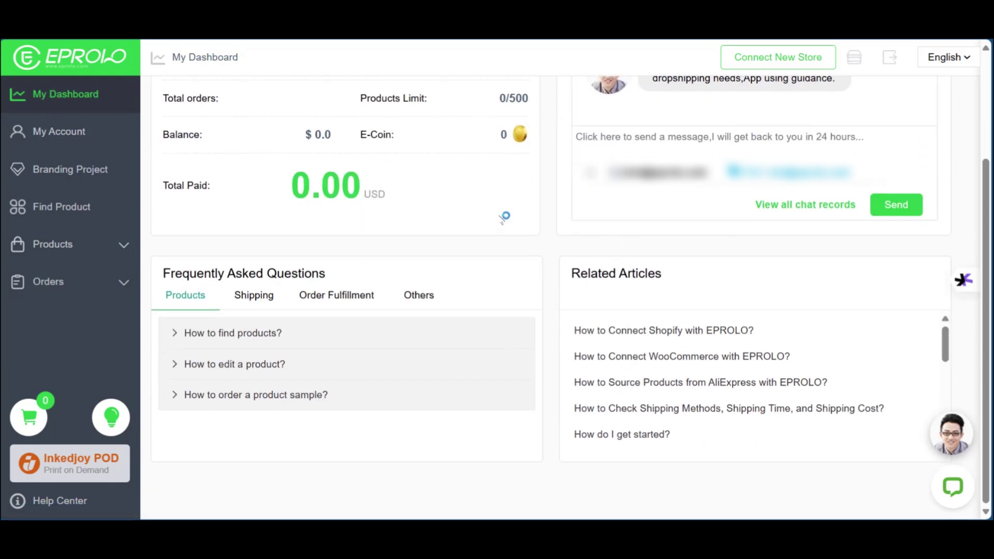
{"action": "scroll", "coordinate": [503, 217], "scroll_direction": "up", "scroll_amount": 3}
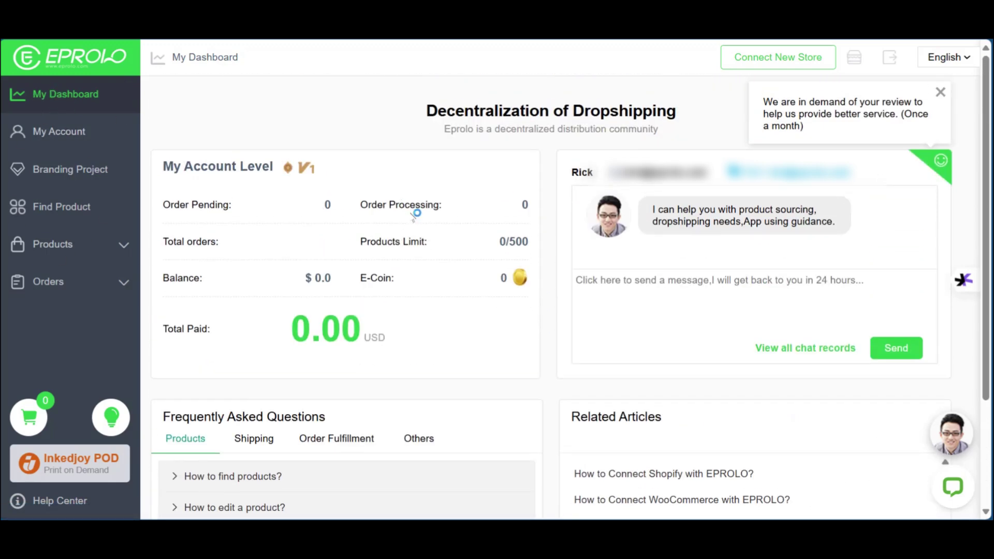
- Go to My Account and examine the spending tiers, product limits and benefits of each account level
{"action": "left_click", "coordinate": [57, 134]}
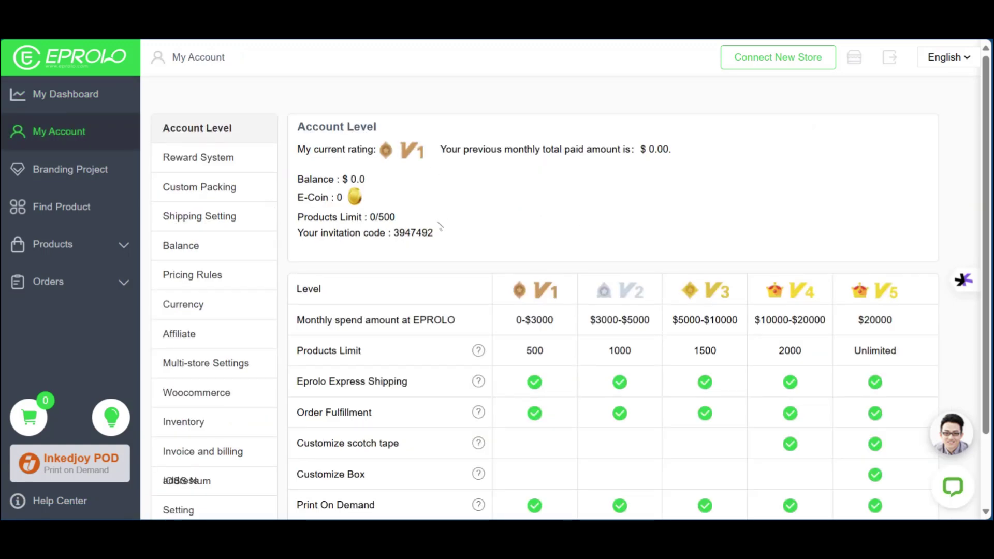
{"action": "scroll", "coordinate": [621, 241], "scroll_direction": "down", "scroll_amount": 2}
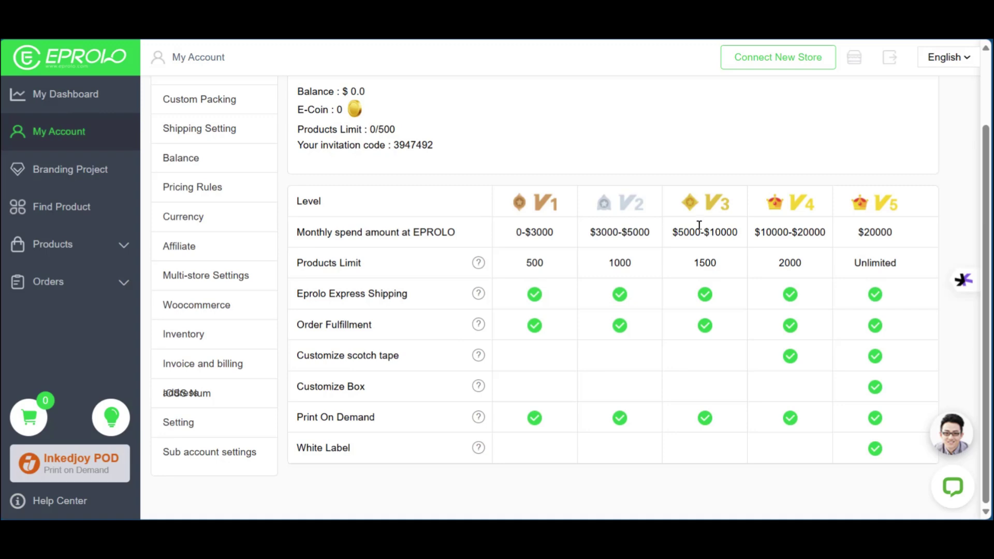
- Examine the account's Currency settings, including the available selling price currencies, and look over the other account setting categories
{"action": "left_click", "coordinate": [198, 217]}
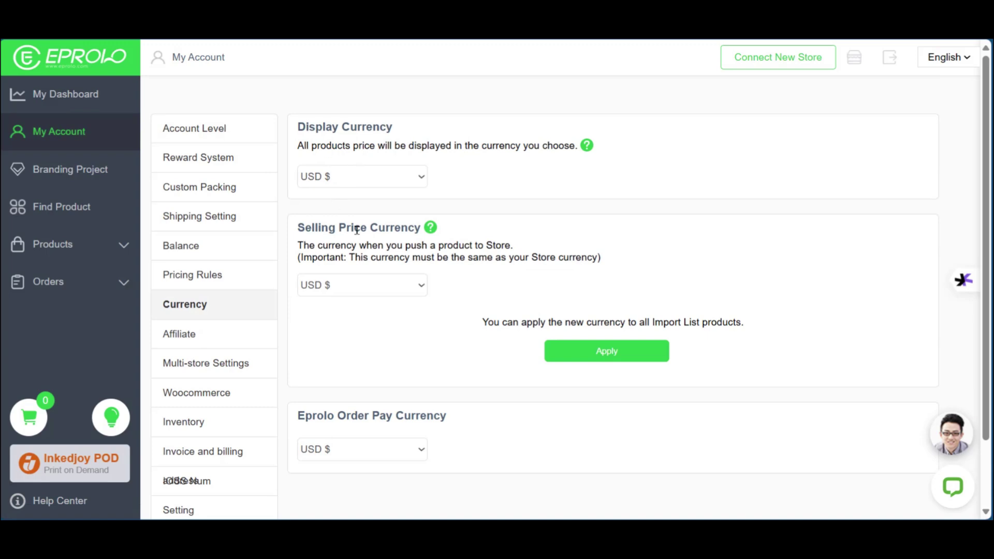
{"action": "left_click", "coordinate": [422, 289]}
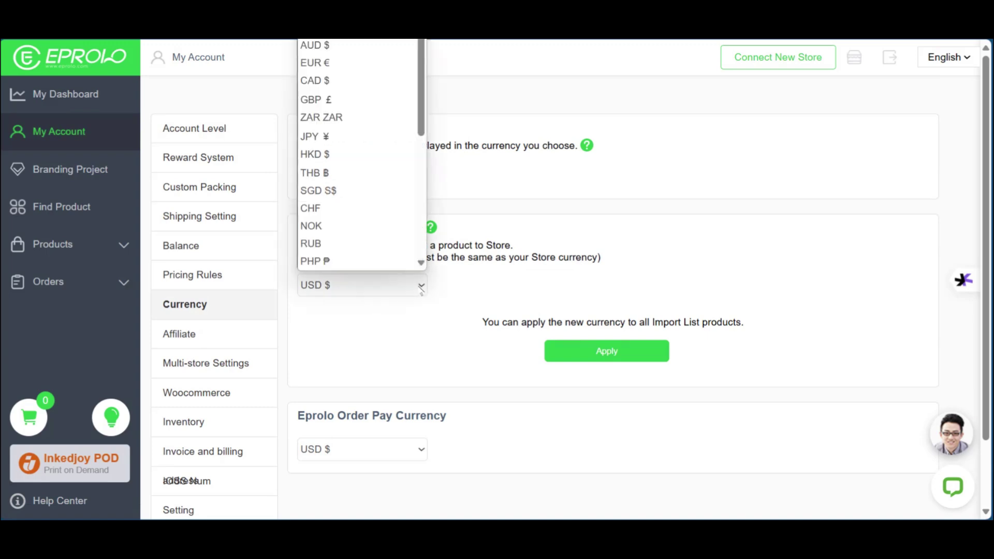
{"action": "scroll", "coordinate": [370, 124], "scroll_direction": "down", "scroll_amount": 3}
{"action": "scroll", "coordinate": [370, 127], "scroll_direction": "up", "scroll_amount": 3}
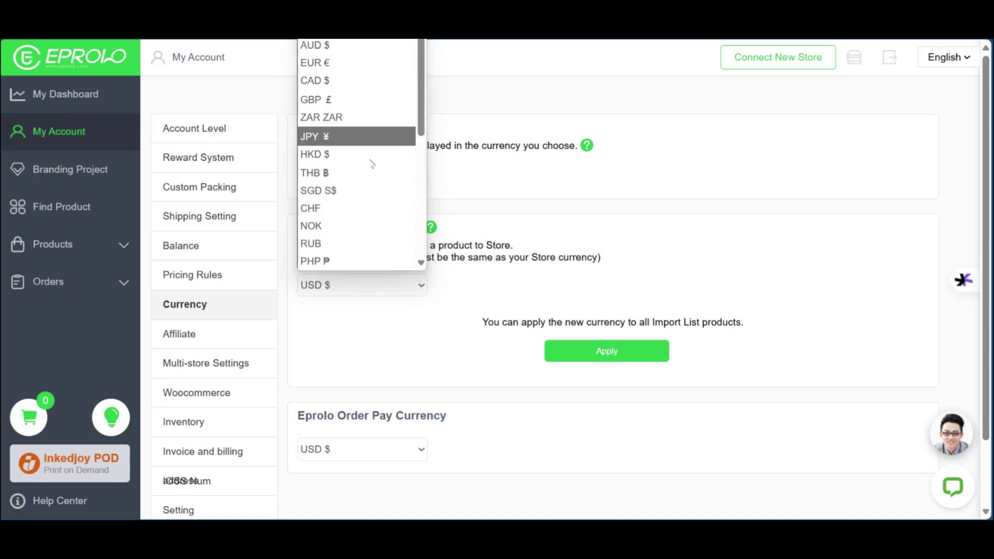
{"action": "left_click", "coordinate": [408, 325]}
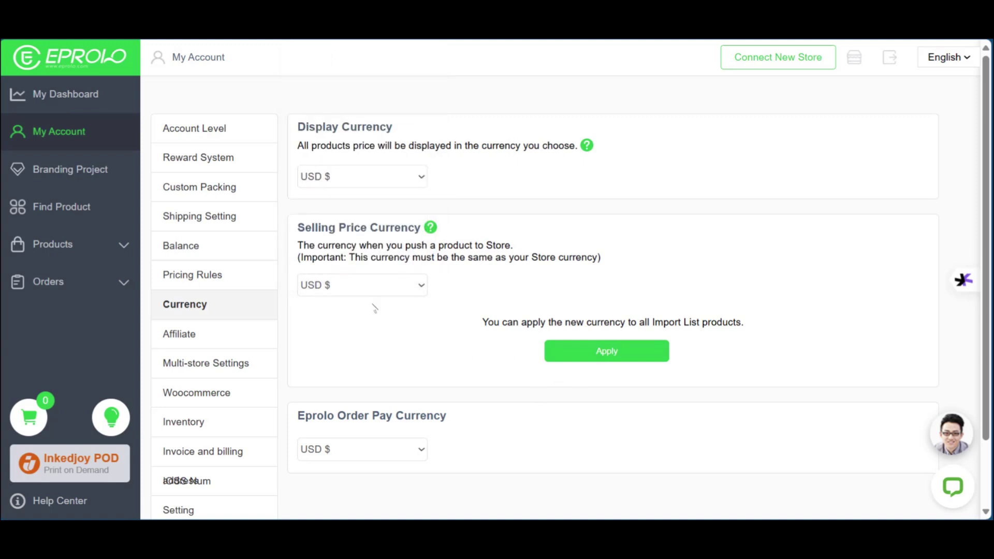
{"action": "scroll", "coordinate": [518, 331], "scroll_direction": "down", "scroll_amount": 1}
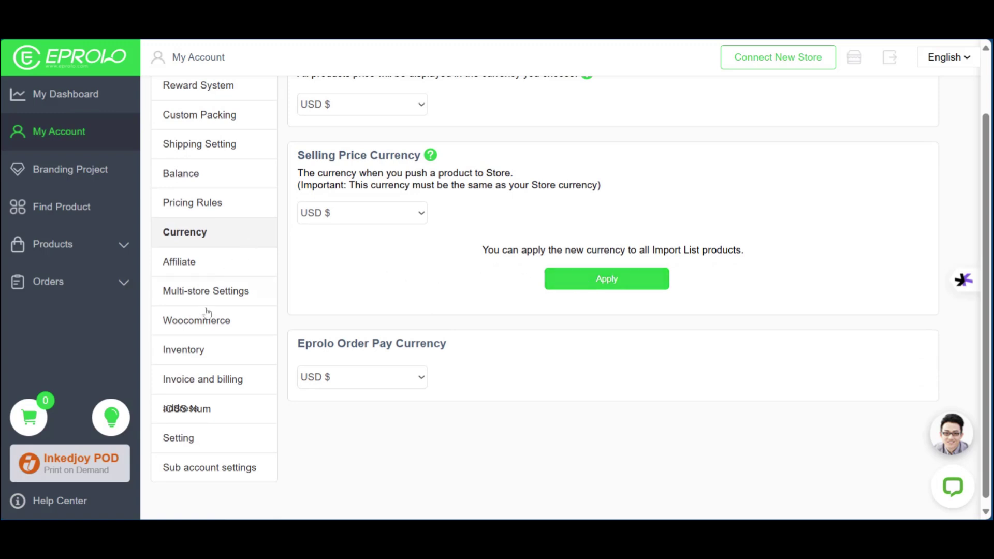
{"action": "scroll", "coordinate": [202, 166], "scroll_direction": "up", "scroll_amount": 1}
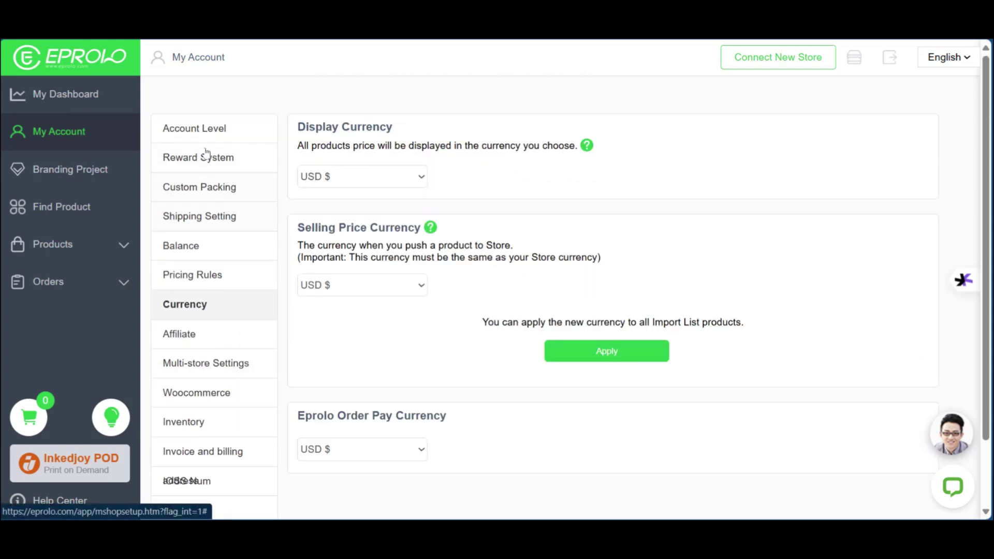
{"action": "scroll", "coordinate": [173, 361], "scroll_direction": "down", "scroll_amount": 1}
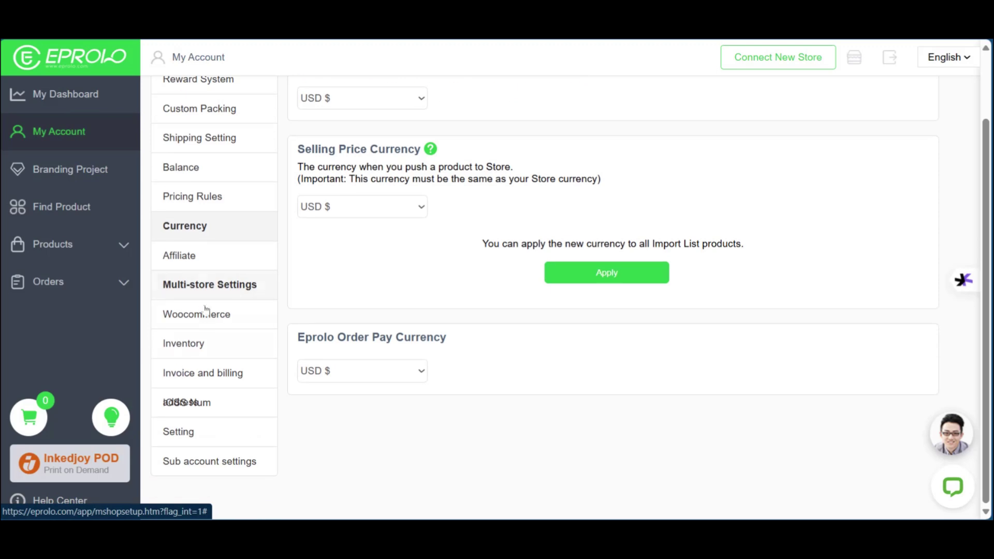
{"action": "scroll", "coordinate": [204, 311], "scroll_direction": "up", "scroll_amount": 1}
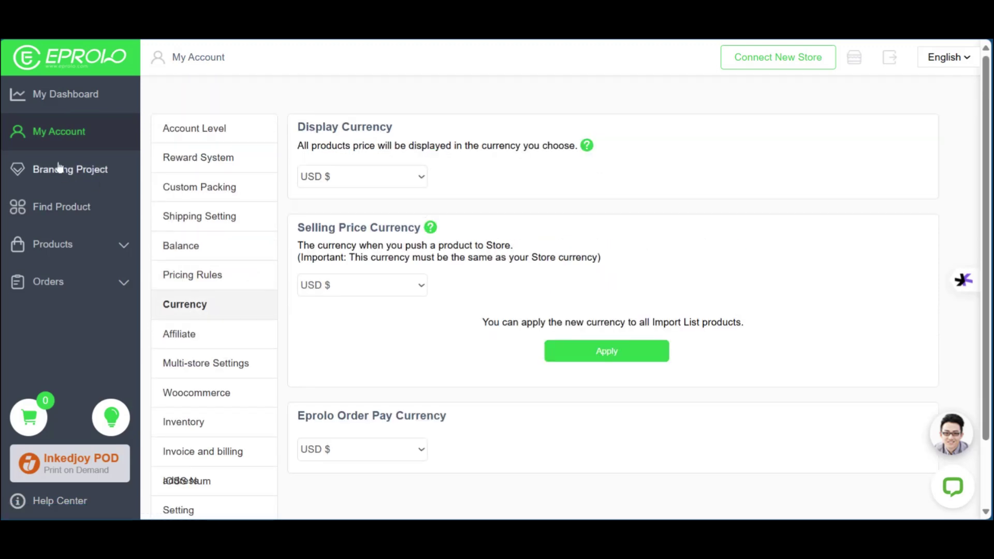
- Review the Branding Project's beginner and expert membership plans, customization benefits and process stages
{"action": "left_click", "coordinate": [70, 169]}
{"action": "scroll", "coordinate": [230, 104], "scroll_direction": "down", "scroll_amount": 2}
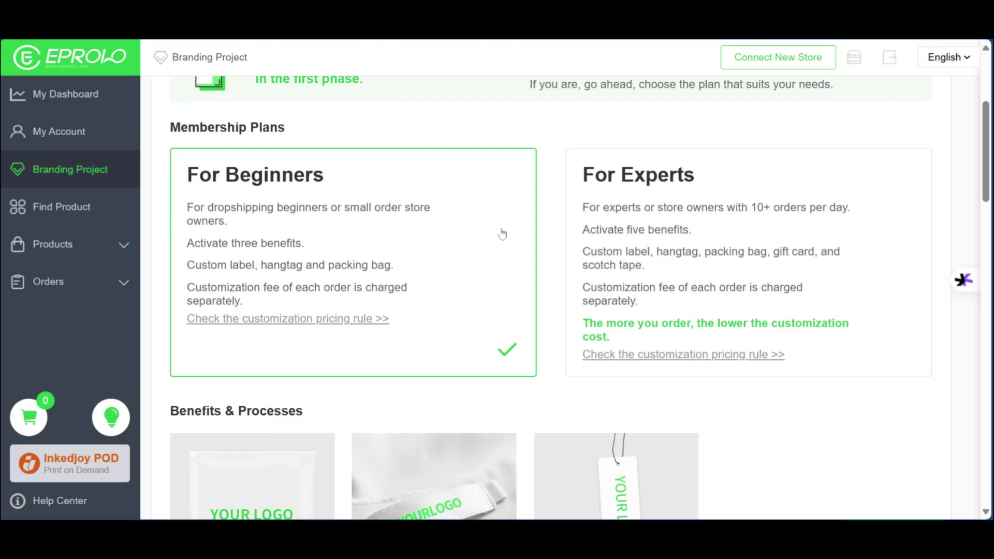
{"action": "scroll", "coordinate": [503, 233], "scroll_direction": "down", "scroll_amount": 2}
{"action": "scroll", "coordinate": [501, 231], "scroll_direction": "down", "scroll_amount": 3}
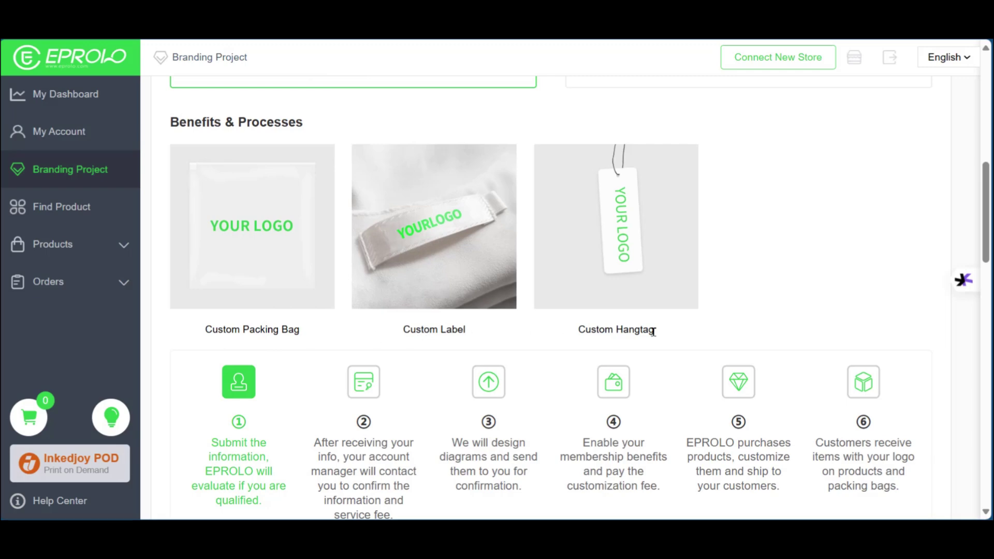
{"action": "scroll", "coordinate": [560, 300], "scroll_direction": "down", "scroll_amount": 3}
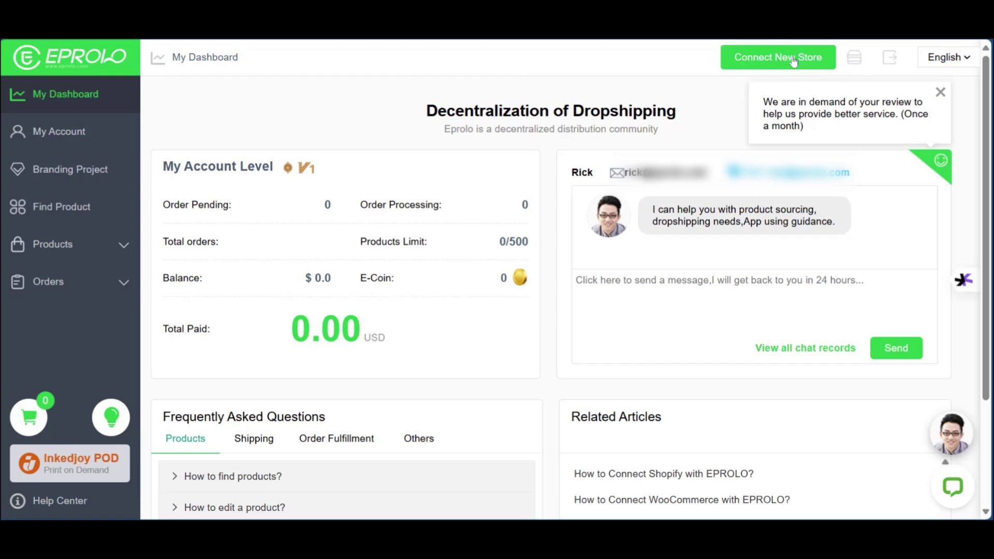
- Start connecting a new store from My Dashboard, choosing Shopify as the store type
{"action": "left_click", "coordinate": [757, 56]}
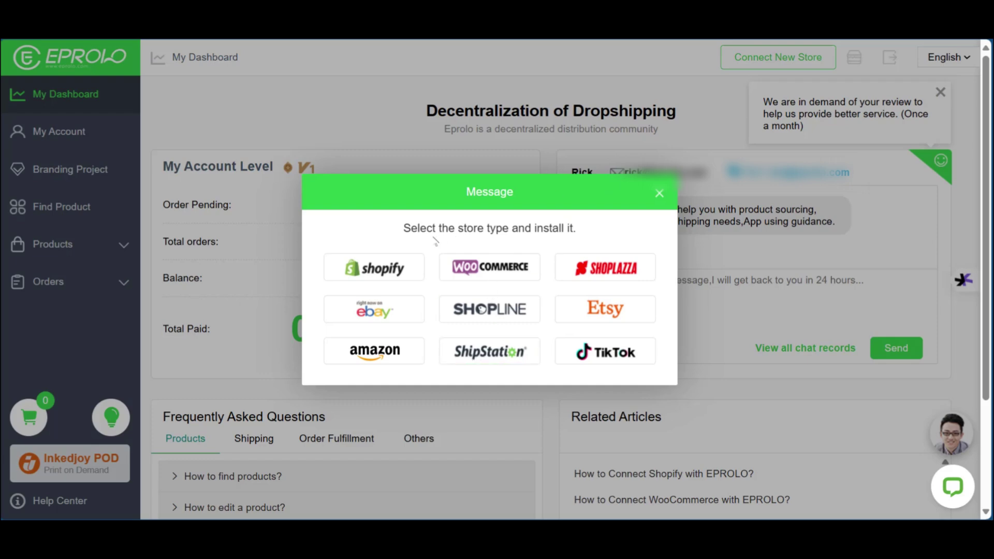
{"action": "left_click", "coordinate": [366, 268]}
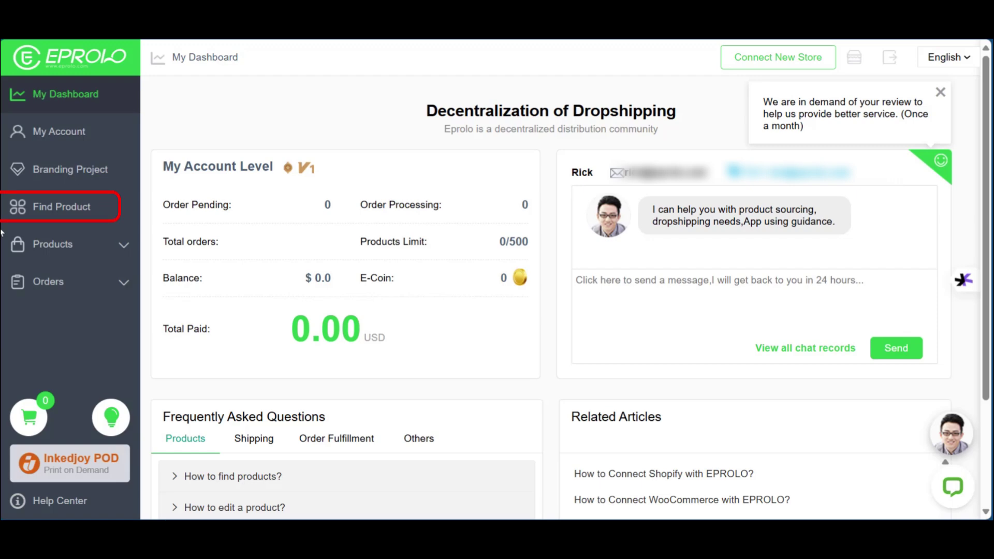
- Go to Find Product and look over the All Products catalog and its category list
{"action": "left_click", "coordinate": [61, 207]}
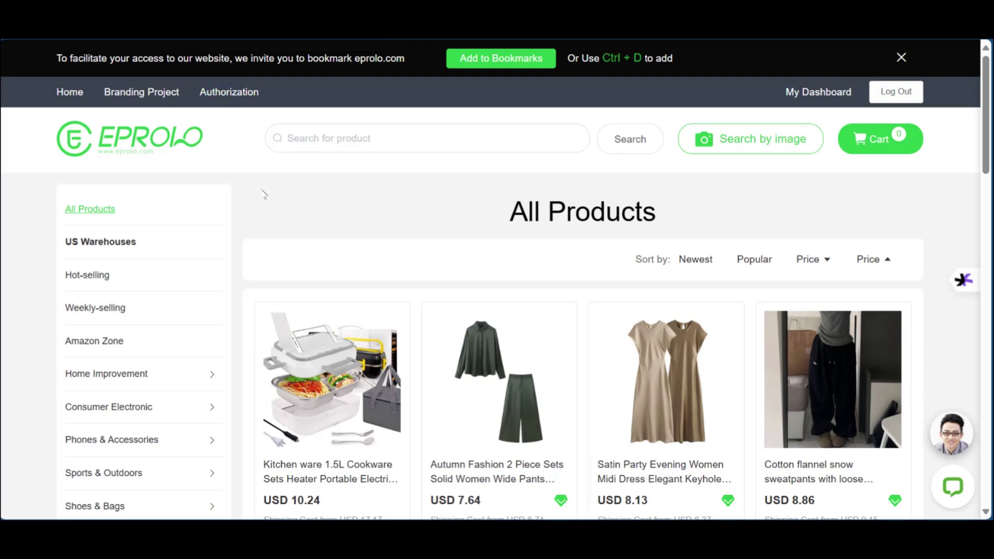
{"action": "scroll", "coordinate": [229, 201], "scroll_direction": "down", "scroll_amount": 1}
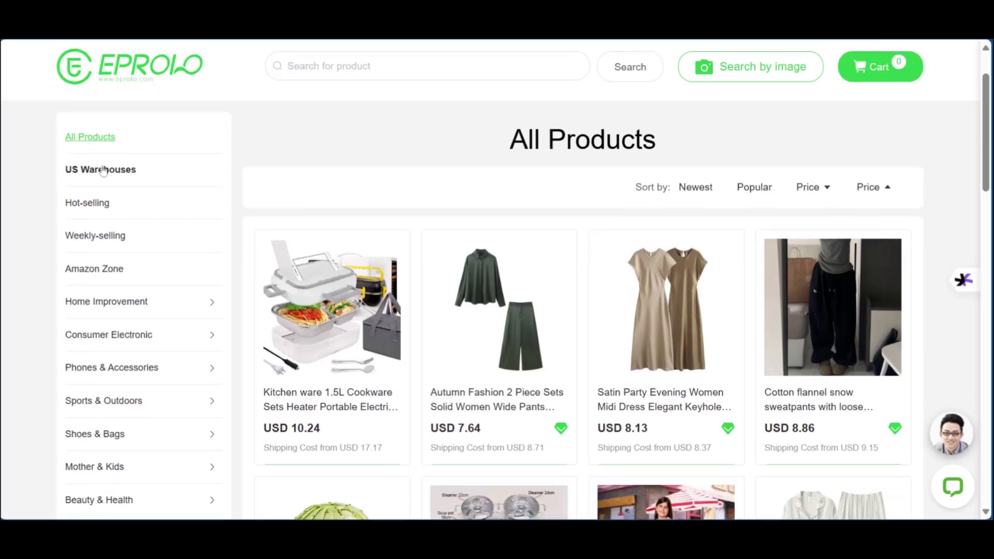
{"action": "scroll", "coordinate": [445, 238], "scroll_direction": "down", "scroll_amount": 2}
{"action": "scroll", "coordinate": [142, 205], "scroll_direction": "up", "scroll_amount": 3}
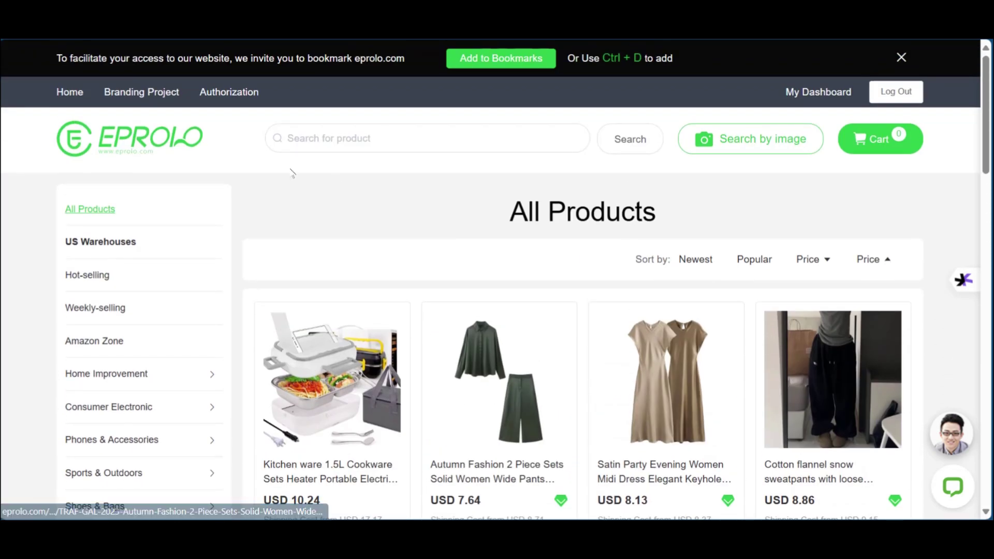
{"action": "scroll", "coordinate": [164, 293], "scroll_direction": "down", "scroll_amount": 2}
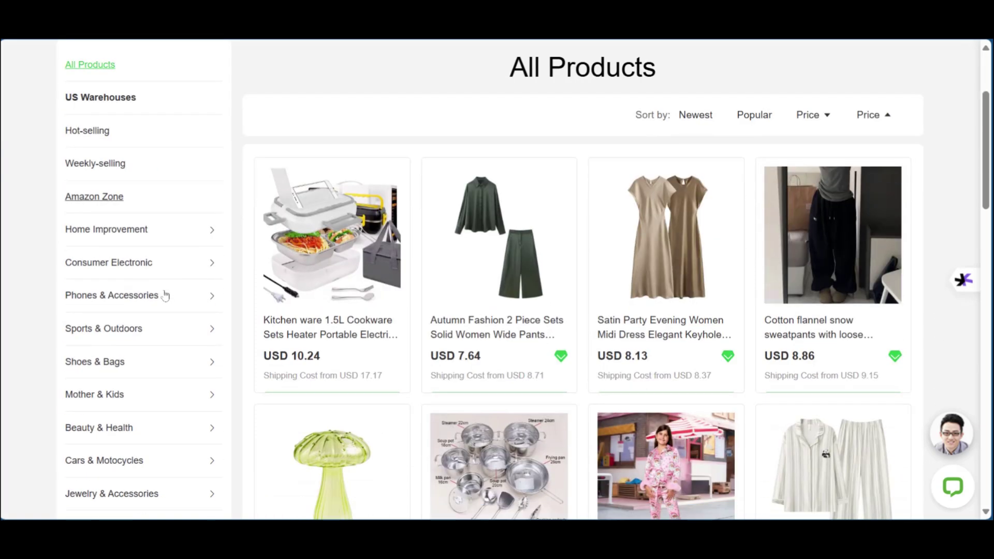
- Filter the catalog to the Consumer Electronic category and browse its products, prices and shipping costs
{"action": "left_click", "coordinate": [91, 264]}
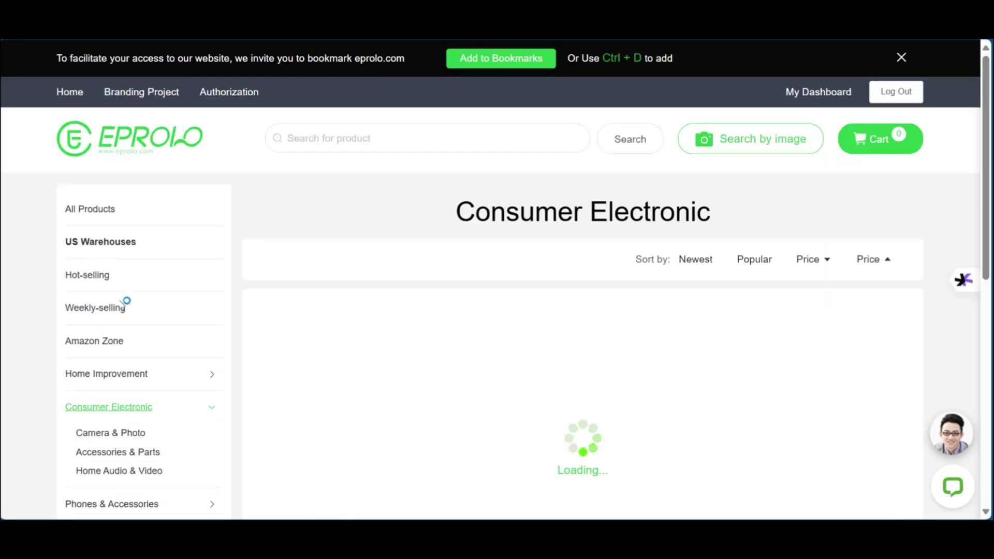
{"action": "scroll", "coordinate": [126, 300], "scroll_direction": "down", "scroll_amount": 2}
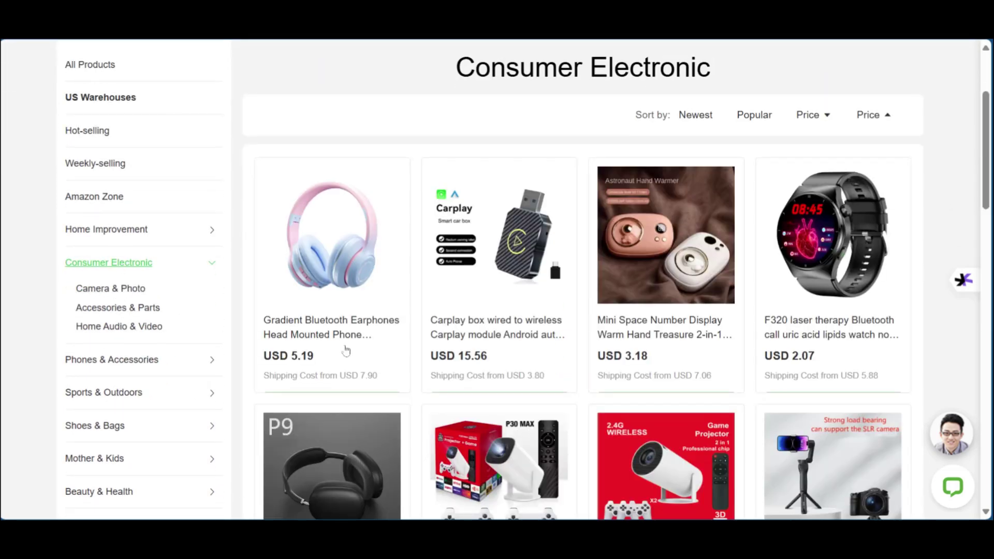
{"action": "scroll", "coordinate": [341, 349], "scroll_direction": "down", "scroll_amount": 3}
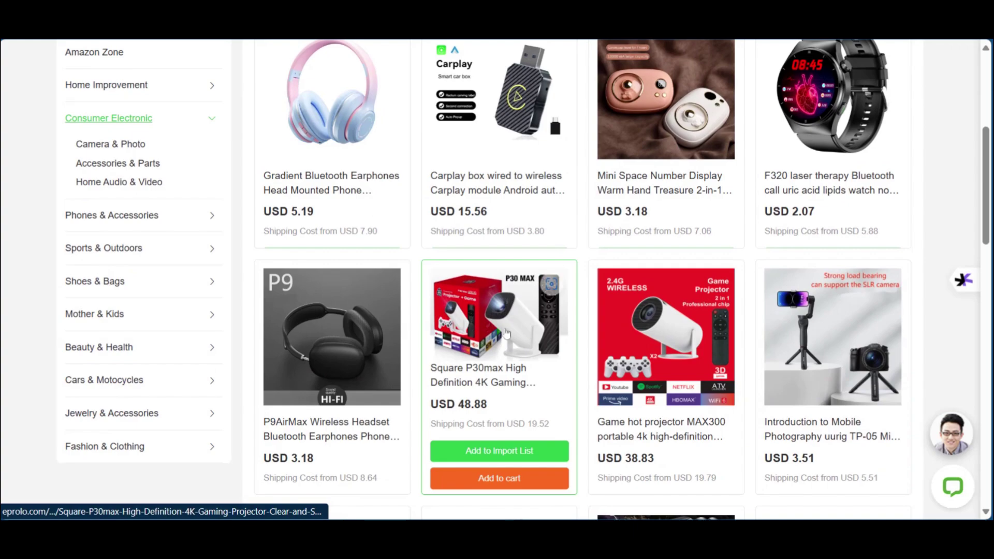
{"action": "scroll", "coordinate": [672, 284], "scroll_direction": "down", "scroll_amount": 4}
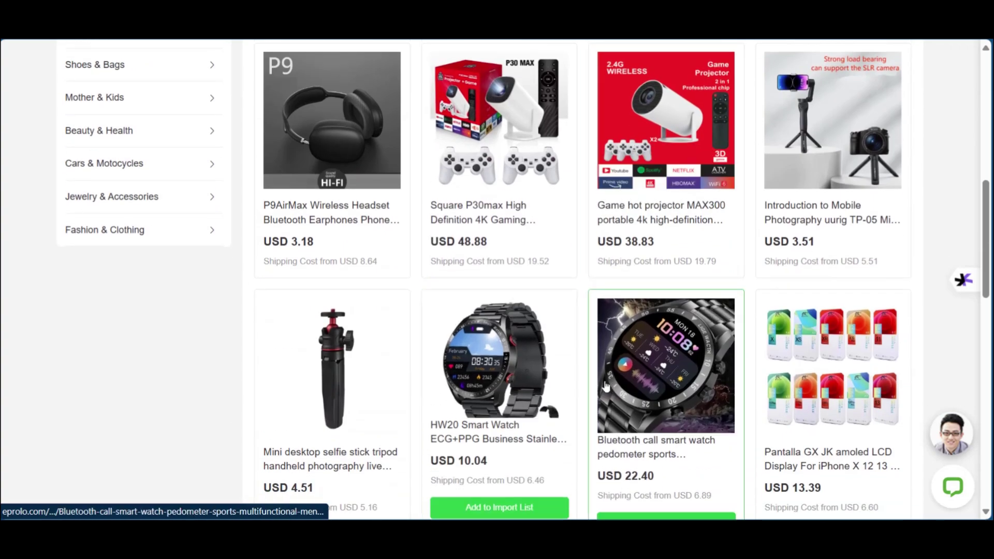
{"action": "scroll", "coordinate": [517, 336], "scroll_direction": "up", "scroll_amount": 7}
{"action": "scroll", "coordinate": [362, 311], "scroll_direction": "down", "scroll_amount": 4}
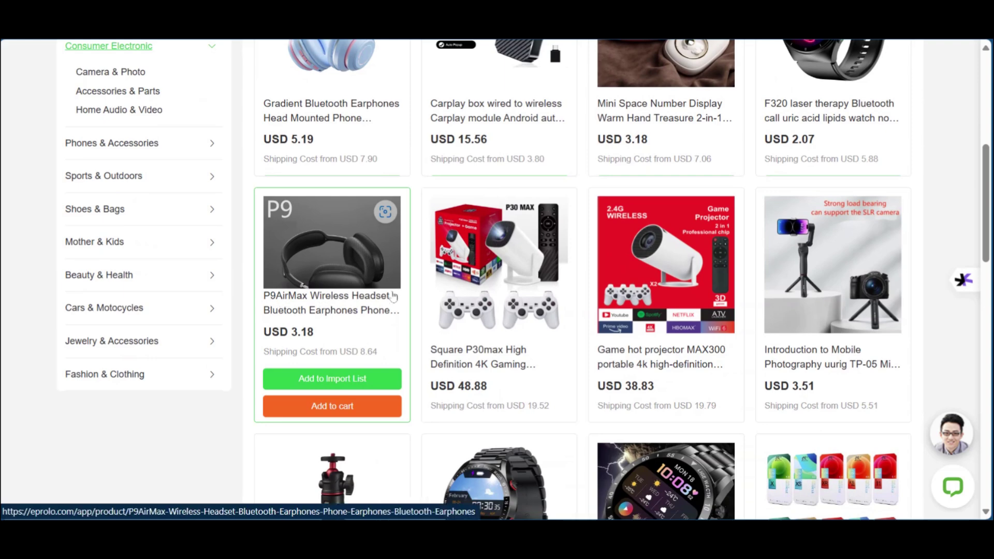
- Open the P9AirMax Wireless Headset product page and look through its images, color variants, prices, shipping and processing details
{"action": "left_click", "coordinate": [345, 252]}
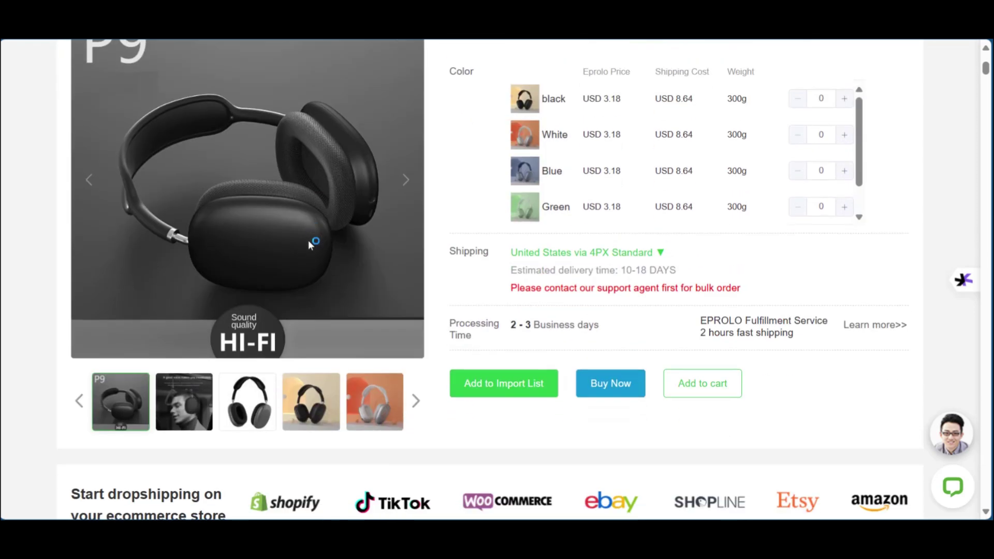
{"action": "scroll", "coordinate": [592, 316], "scroll_direction": "up", "scroll_amount": 3}
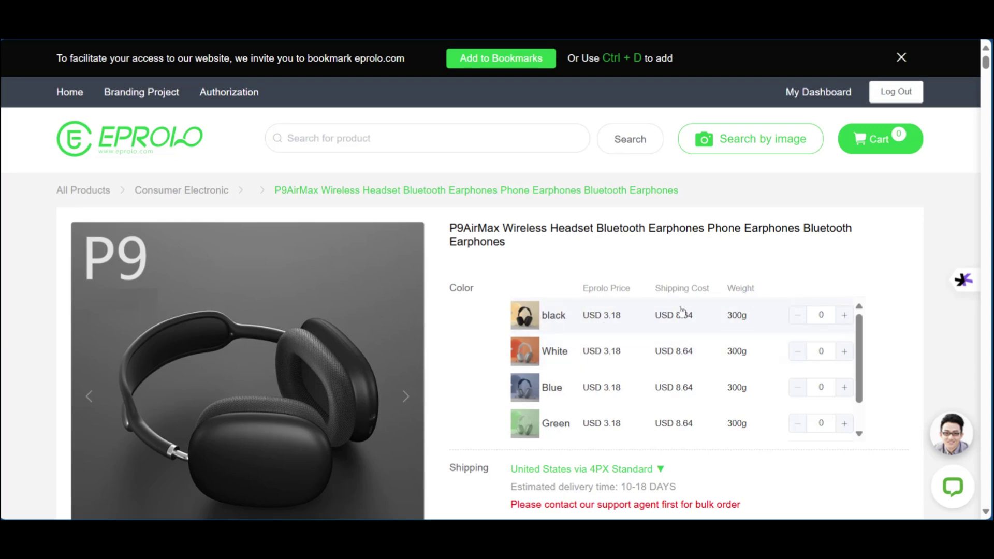
{"action": "scroll", "coordinate": [326, 332], "scroll_direction": "down", "scroll_amount": 5}
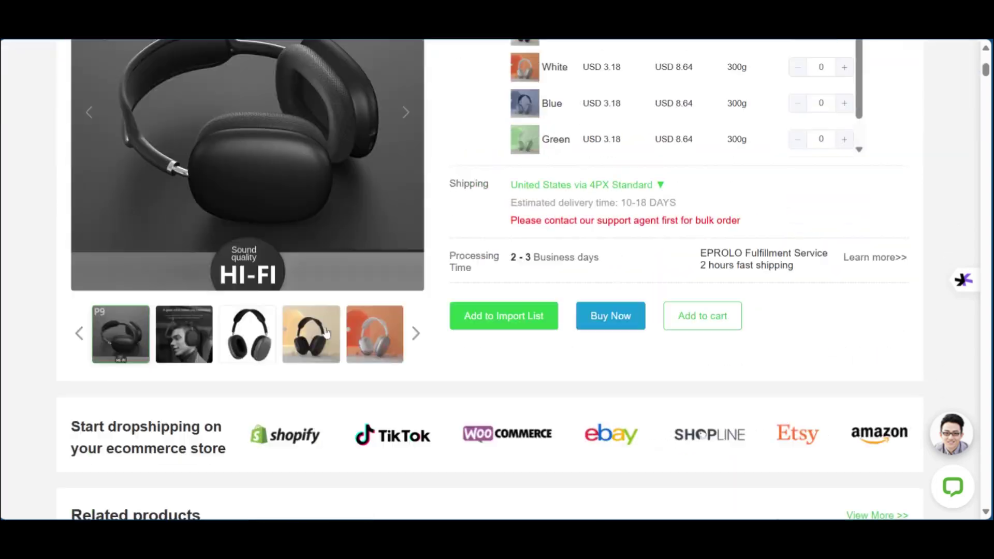
{"action": "left_click", "coordinate": [318, 329]}
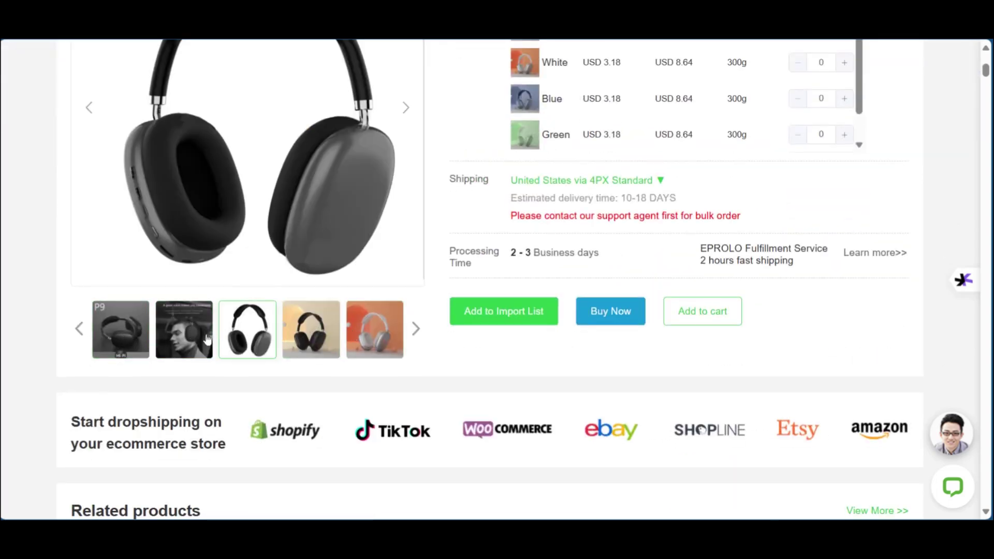
{"action": "scroll", "coordinate": [455, 341], "scroll_direction": "up", "scroll_amount": 3}
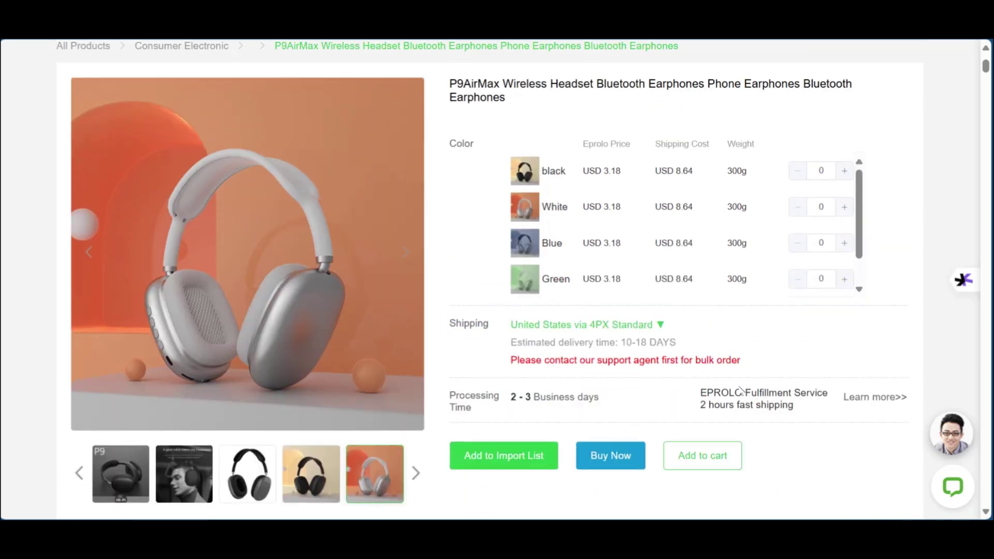
{"action": "scroll", "coordinate": [740, 391], "scroll_direction": "down", "scroll_amount": 2}
{"action": "scroll", "coordinate": [673, 362], "scroll_direction": "up", "scroll_amount": 3}
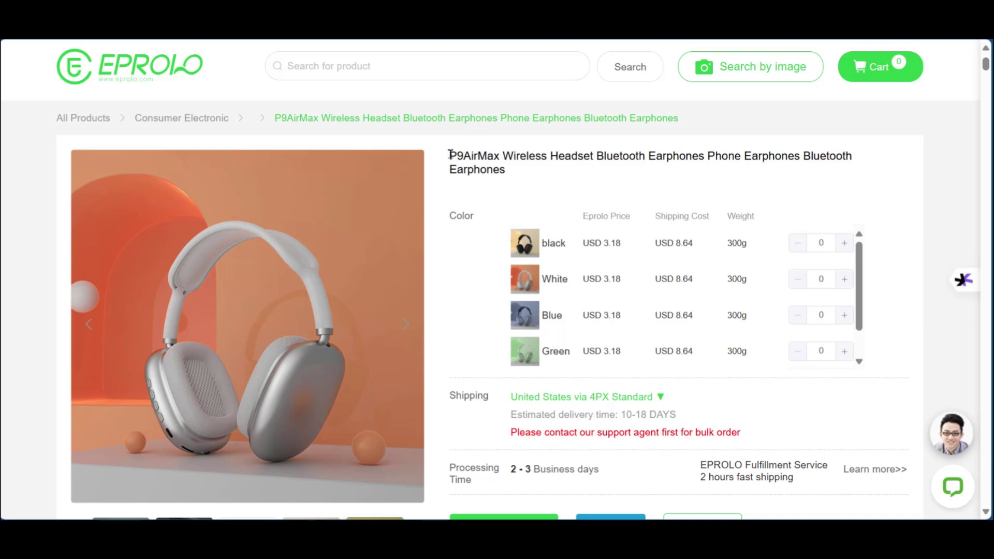
- Search AliExpress for "P9AirMax Wireless Headset Bluetooth Earphones" using the product title and open the p9AirMax headset listing priced US $5.52
{"action": "left_click_drag", "start_coordinate": [454, 154], "coordinate": [513, 158]}
{"action": "left_click", "coordinate": [514, 179]}
{"action": "left_click_drag", "start_coordinate": [449, 155], "coordinate": [705, 155]}
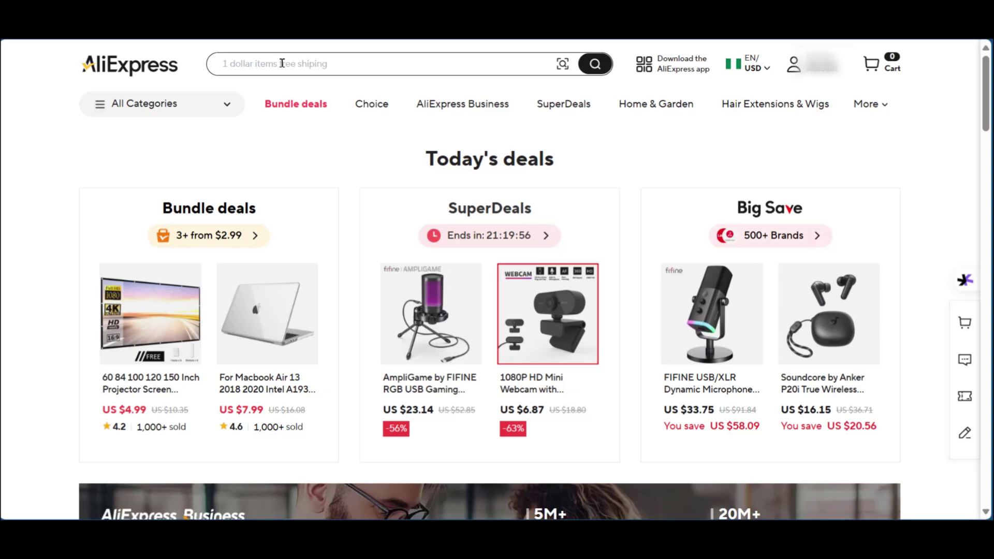
{"action": "left_click", "coordinate": [244, 63]}
{"action": "left_click", "coordinate": [326, 120]}
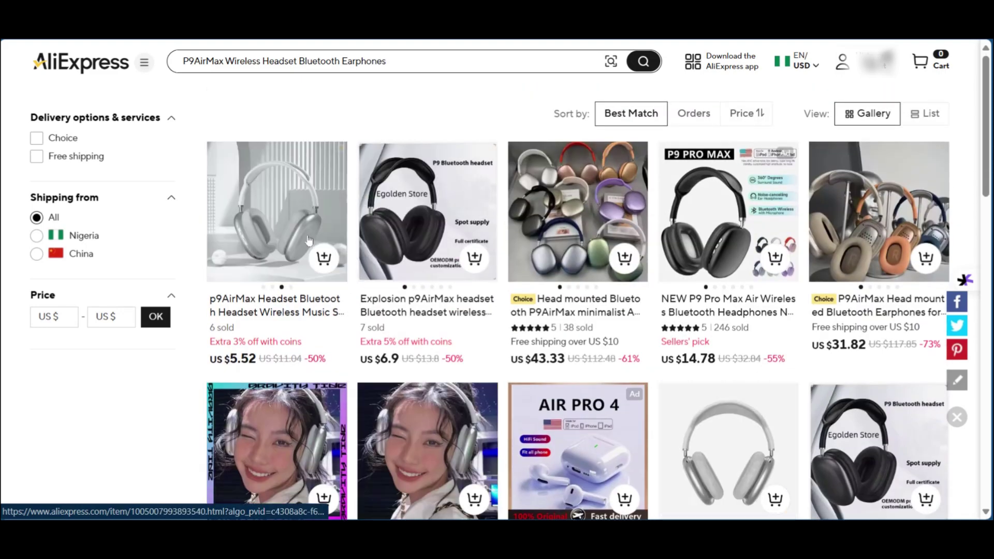
{"action": "mouse_move", "coordinate": [290, 201]}
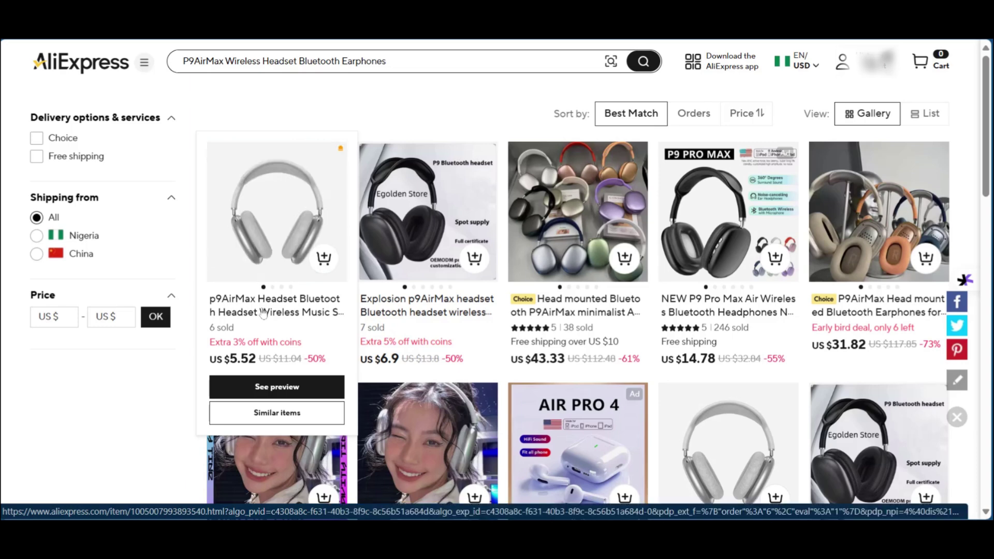
{"action": "left_click", "coordinate": [257, 210]}
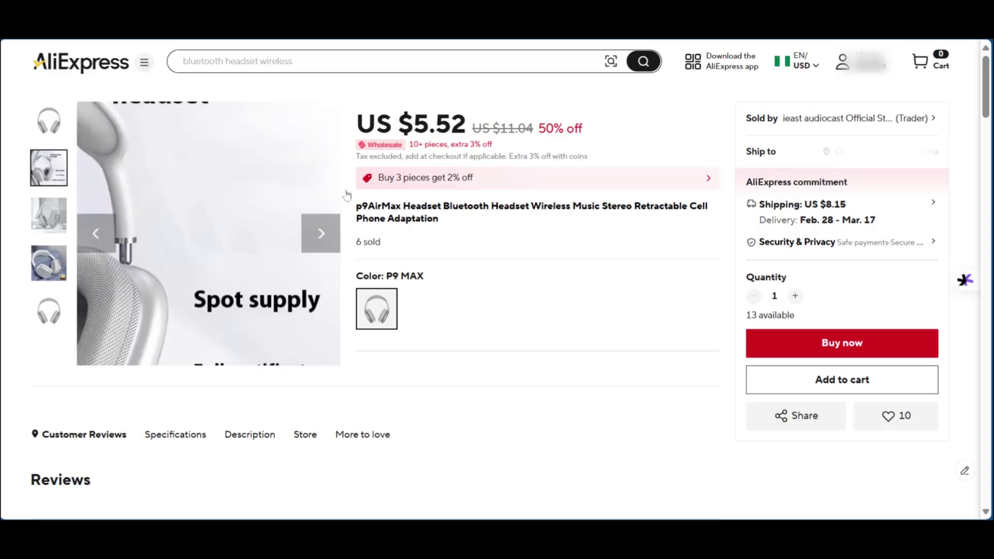
- Open Calculator and add the AliExpress headset price of 5.52 to its shipping cost of 8.15
{"action": "key", "text": "XF86Calculator"}
{"action": "left_click", "coordinate": [181, 357]}
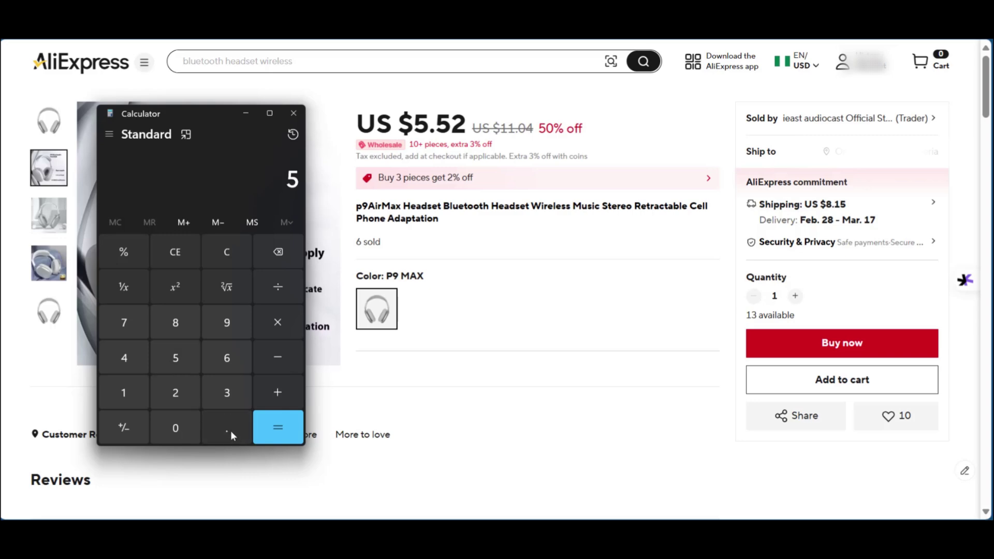
{"action": "left_click", "coordinate": [231, 430]}
{"action": "left_click", "coordinate": [193, 357]}
{"action": "left_click", "coordinate": [188, 387]}
{"action": "left_click", "coordinate": [283, 395]}
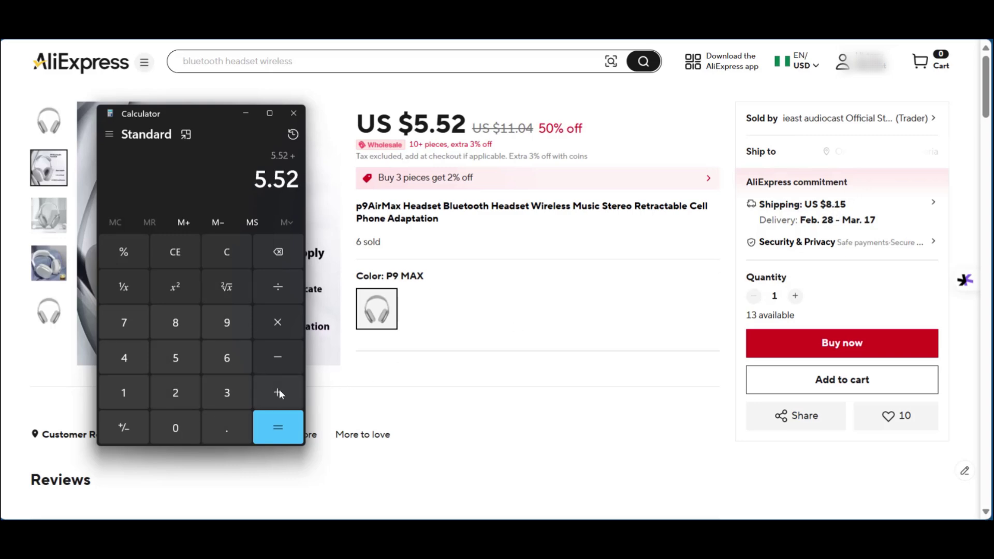
{"action": "type", "text": "8.15"}
{"action": "left_click", "coordinate": [274, 419]}
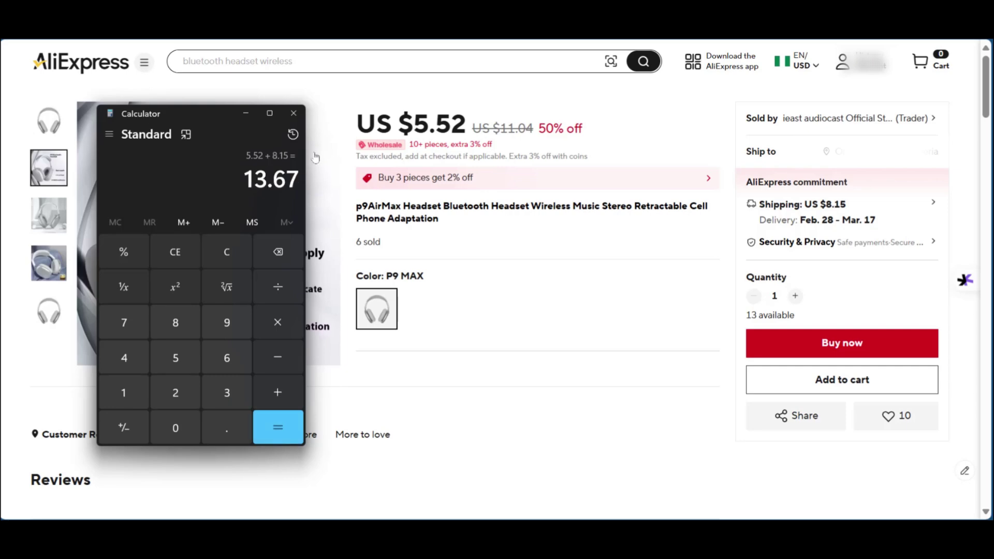
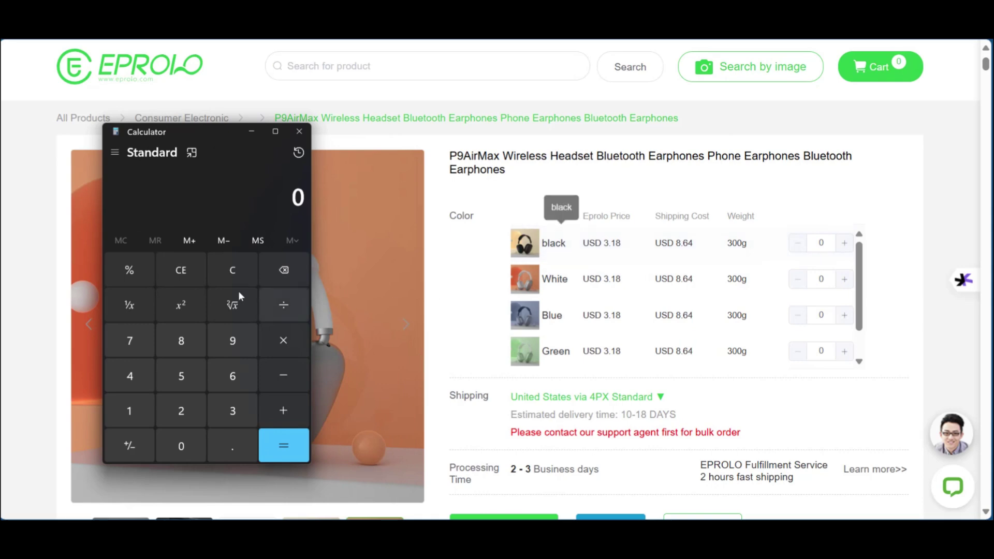
- Add the EPROLO headset price of 3.18 to its shipping cost of 8.64 in a second calculator and compare both calculators side by side
{"action": "left_click", "coordinate": [214, 411]}
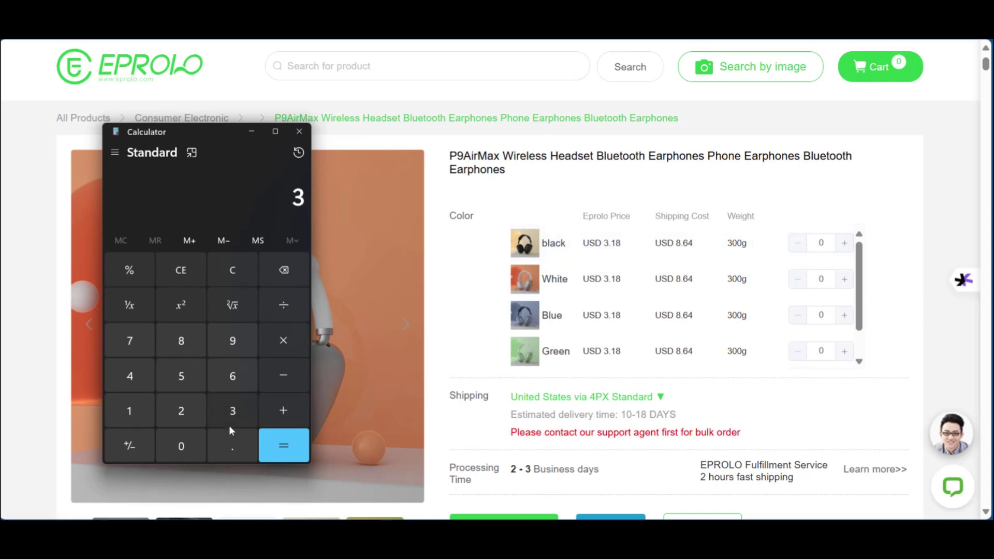
{"action": "left_click", "coordinate": [230, 437]}
{"action": "left_click", "coordinate": [127, 413]}
{"action": "left_click", "coordinate": [193, 338]}
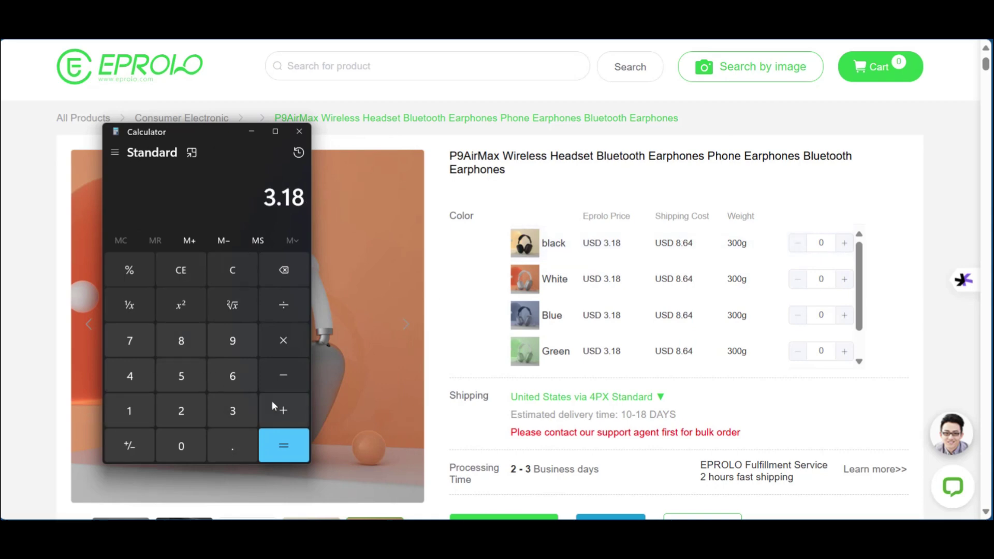
{"action": "left_click", "coordinate": [274, 403]}
{"action": "left_click", "coordinate": [185, 333]}
{"action": "left_click", "coordinate": [232, 439]}
{"action": "left_click", "coordinate": [232, 376]}
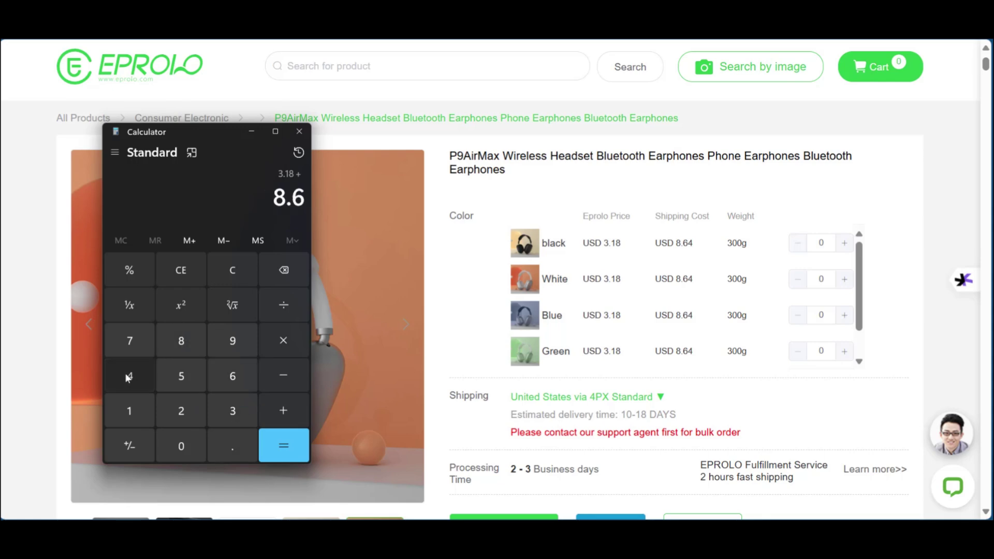
{"action": "left_click", "coordinate": [129, 374]}
{"action": "left_click", "coordinate": [283, 444]}
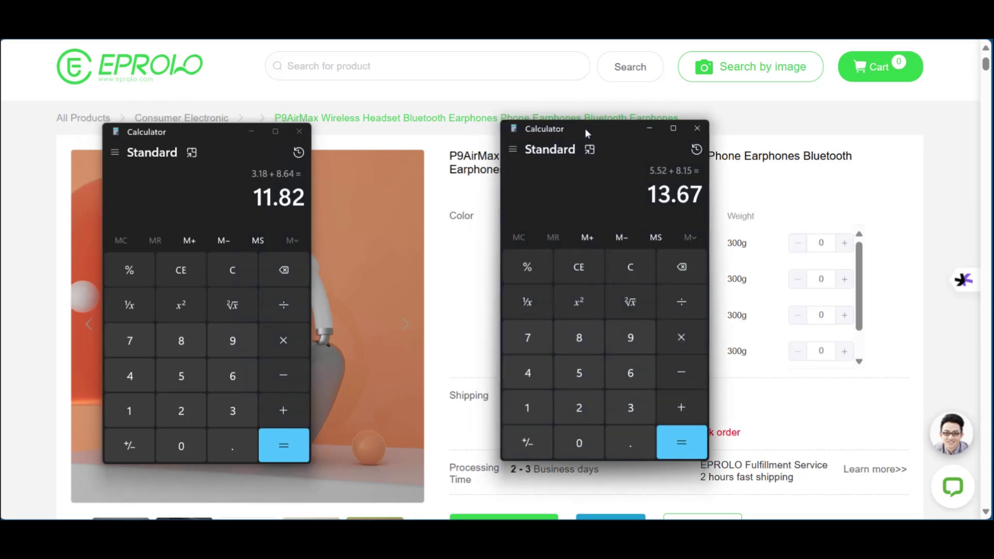
{"action": "left_click_drag", "start_coordinate": [584, 128], "coordinate": [484, 108]}
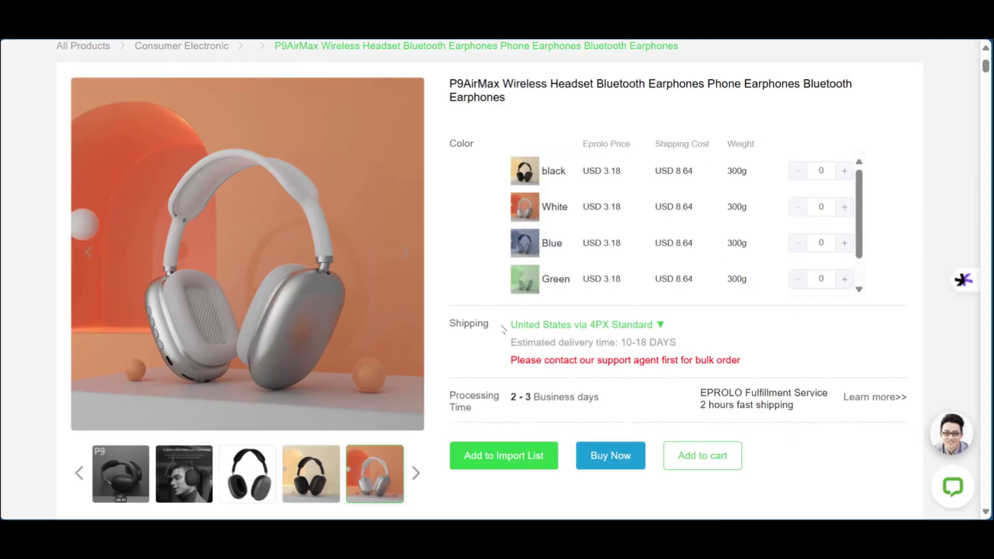
- Add the P9AirMax headset to the Import List from its EPROLO product page
{"action": "scroll", "coordinate": [457, 288], "scroll_direction": "down", "scroll_amount": 2}
{"action": "scroll", "coordinate": [457, 289], "scroll_direction": "up", "scroll_amount": 5}
{"action": "scroll", "coordinate": [411, 243], "scroll_direction": "down", "scroll_amount": 4}
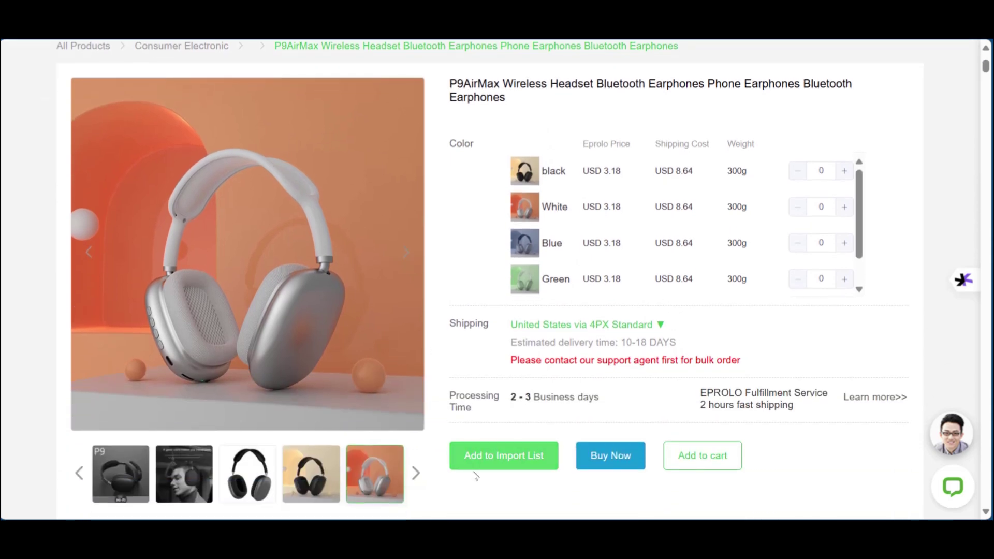
{"action": "left_click", "coordinate": [511, 465]}
{"action": "scroll", "coordinate": [801, 336], "scroll_direction": "down", "scroll_amount": 3}
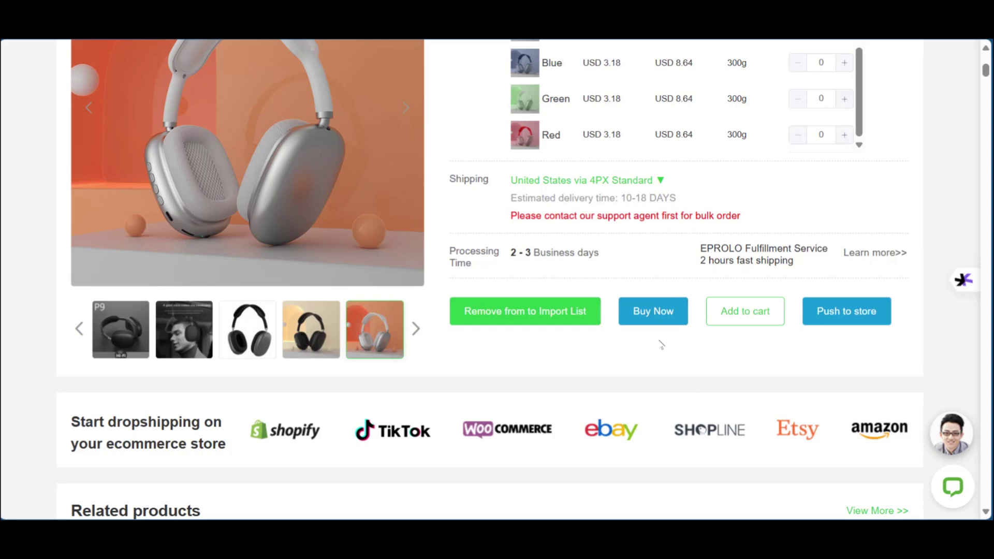
{"action": "scroll", "coordinate": [696, 319], "scroll_direction": "up", "scroll_amount": 3}
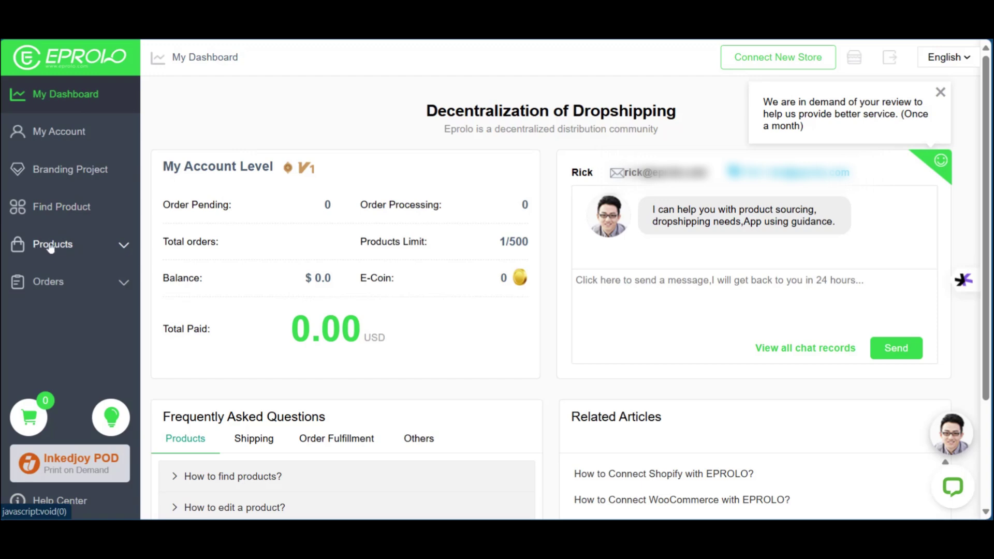
- Check the Import Ali Product page among the Products pages, and open the Import List to show the headset
{"action": "left_click", "coordinate": [115, 246]}
{"action": "scroll", "coordinate": [50, 234], "scroll_direction": "down", "scroll_amount": 1}
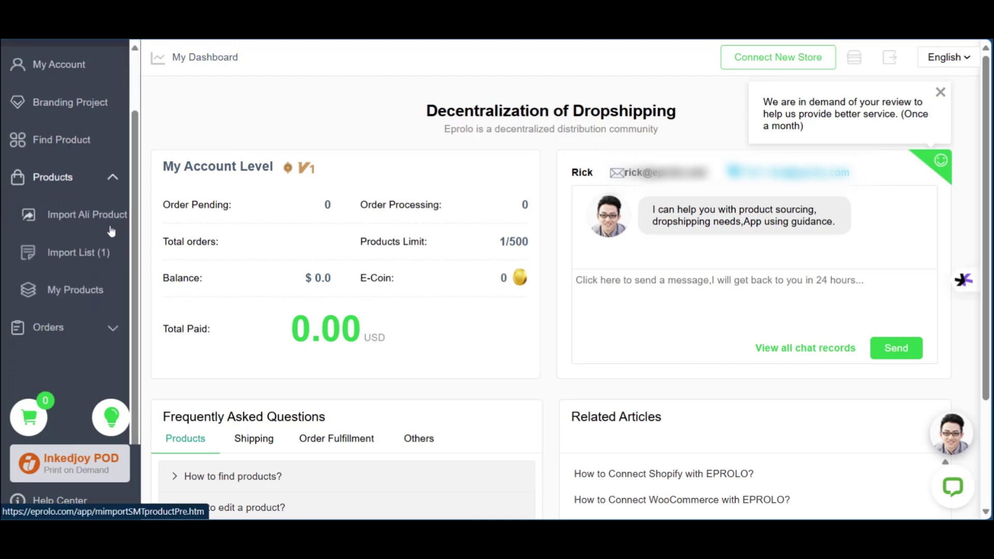
{"action": "left_click", "coordinate": [68, 216]}
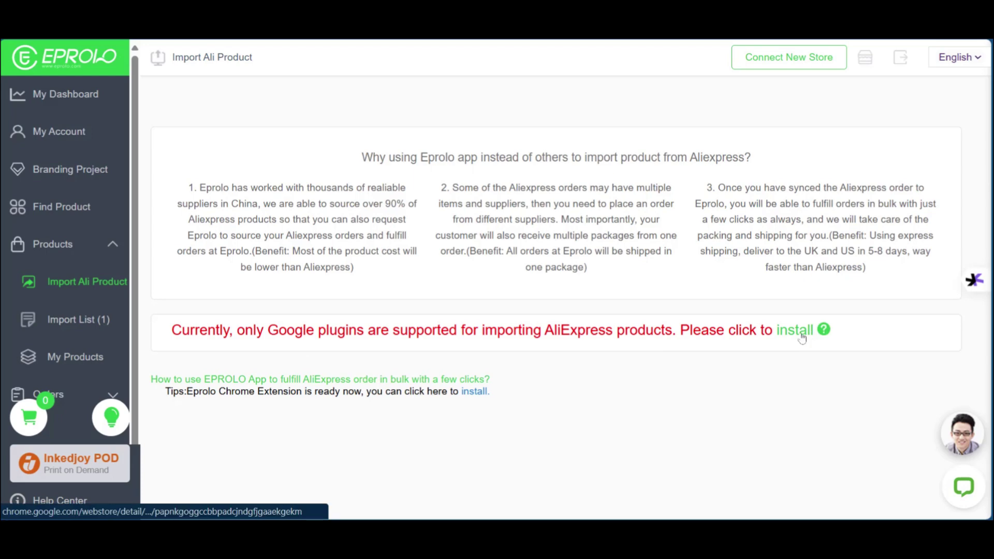
{"action": "left_click", "coordinate": [58, 321]}
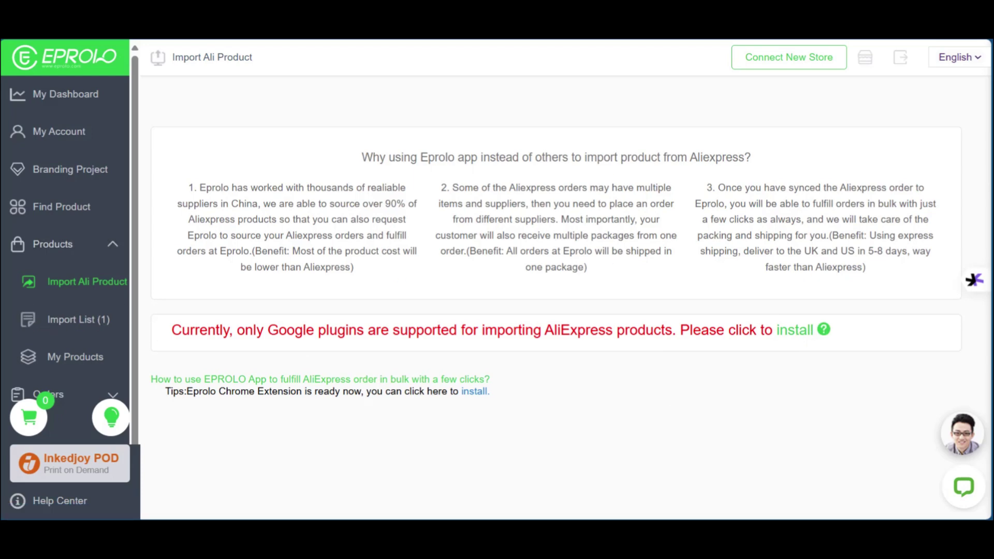
{"action": "scroll", "coordinate": [302, 309], "scroll_direction": "down", "scroll_amount": 1}
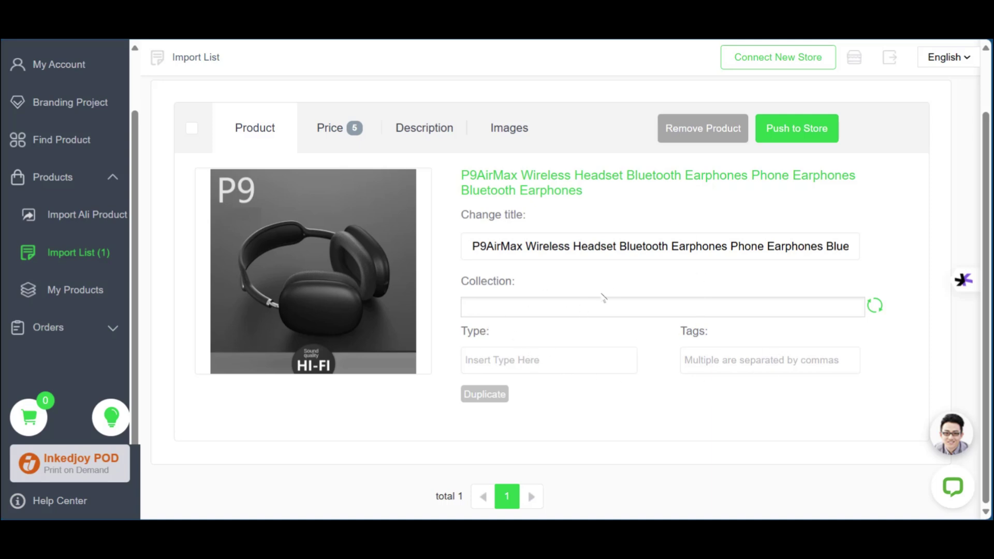
- Show the headset's variant pricing and clear the selling price of the black variant
{"action": "left_click", "coordinate": [345, 139]}
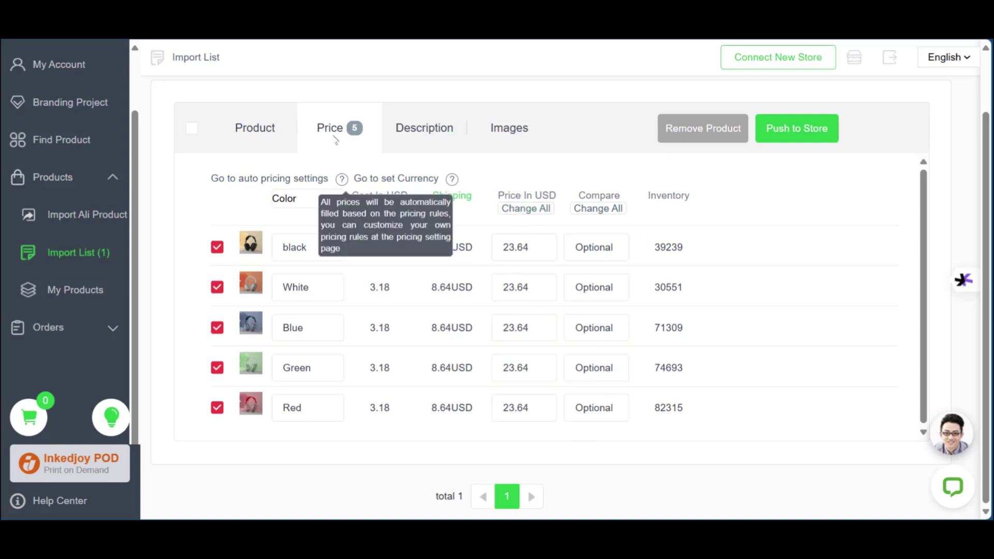
{"action": "key", "text": "BackSpace"}
{"action": "key", "text": "BackSpace"}
{"action": "key", "text": "BackSpace"}
{"action": "key", "text": "BackSpace"}
{"action": "key", "text": "BackSpace"}
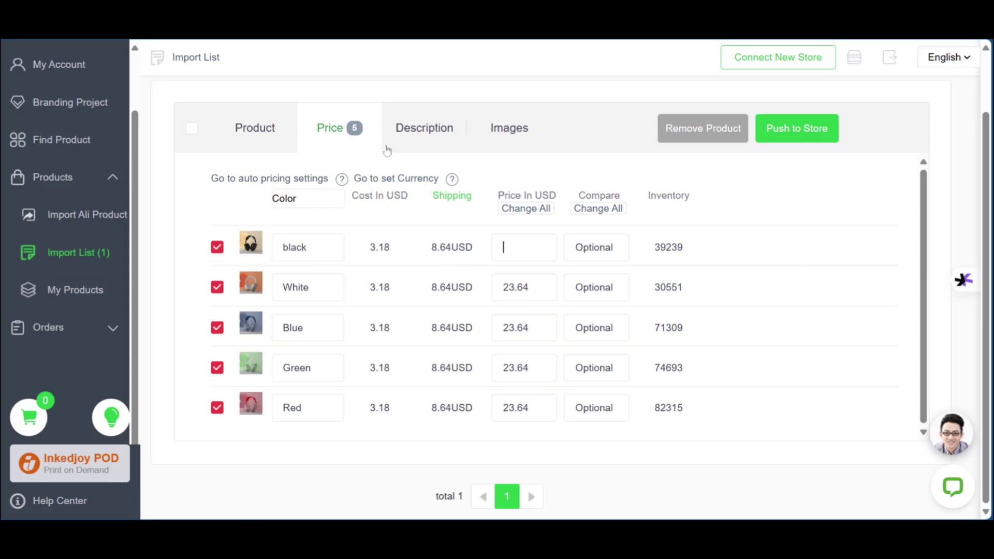
- Review the headset's product description, going over its specification text and embedded product images
{"action": "left_click", "coordinate": [408, 127]}
{"action": "scroll", "coordinate": [430, 360], "scroll_direction": "down", "scroll_amount": 3}
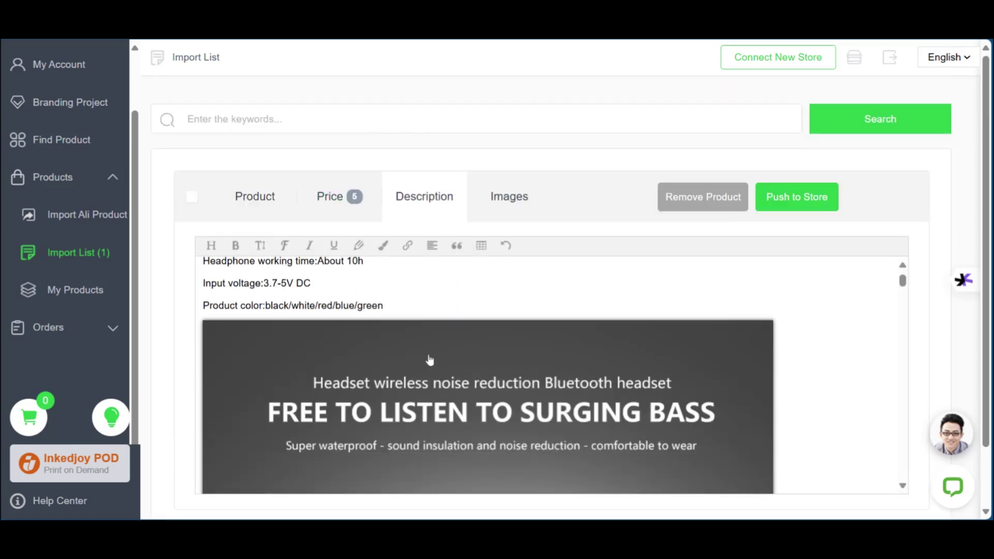
{"action": "scroll", "coordinate": [362, 362], "scroll_direction": "up", "scroll_amount": 3}
{"action": "scroll", "coordinate": [326, 363], "scroll_direction": "down", "scroll_amount": 4}
{"action": "scroll", "coordinate": [325, 355], "scroll_direction": "down", "scroll_amount": 10}
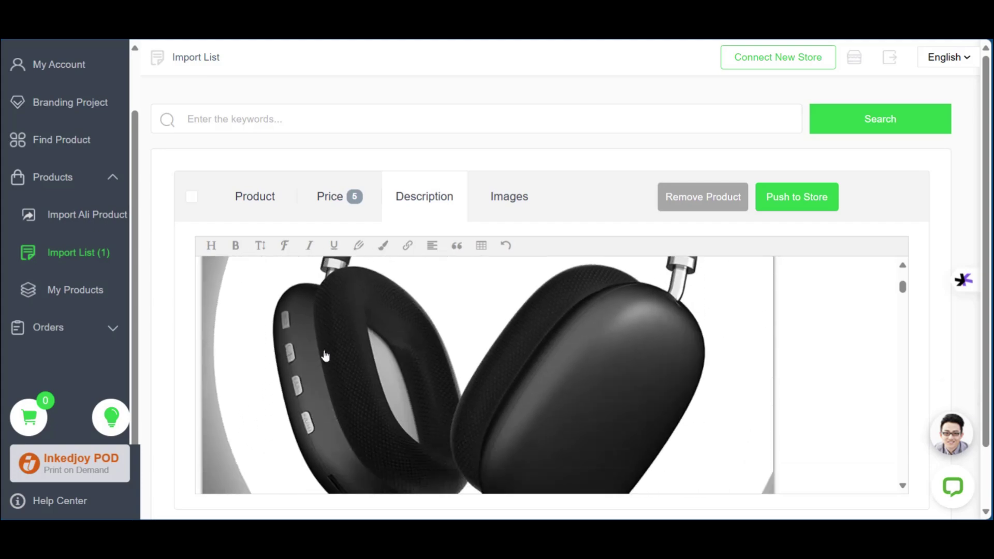
{"action": "scroll", "coordinate": [326, 357], "scroll_direction": "down", "scroll_amount": 10}
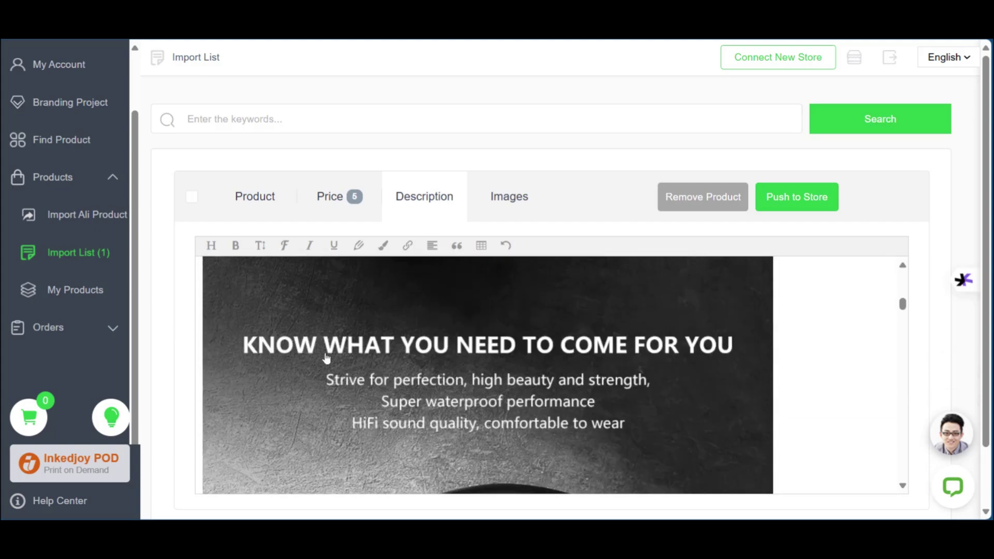
{"action": "scroll", "coordinate": [542, 390], "scroll_direction": "up", "scroll_amount": 3}
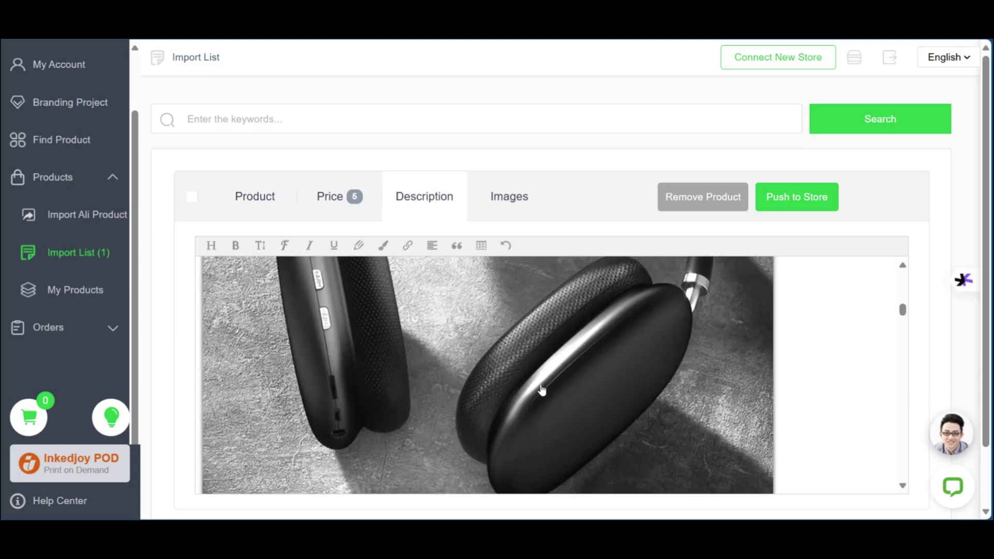
{"action": "scroll", "coordinate": [432, 381], "scroll_direction": "down", "scroll_amount": 2}
{"action": "scroll", "coordinate": [403, 357], "scroll_direction": "down", "scroll_amount": 3}
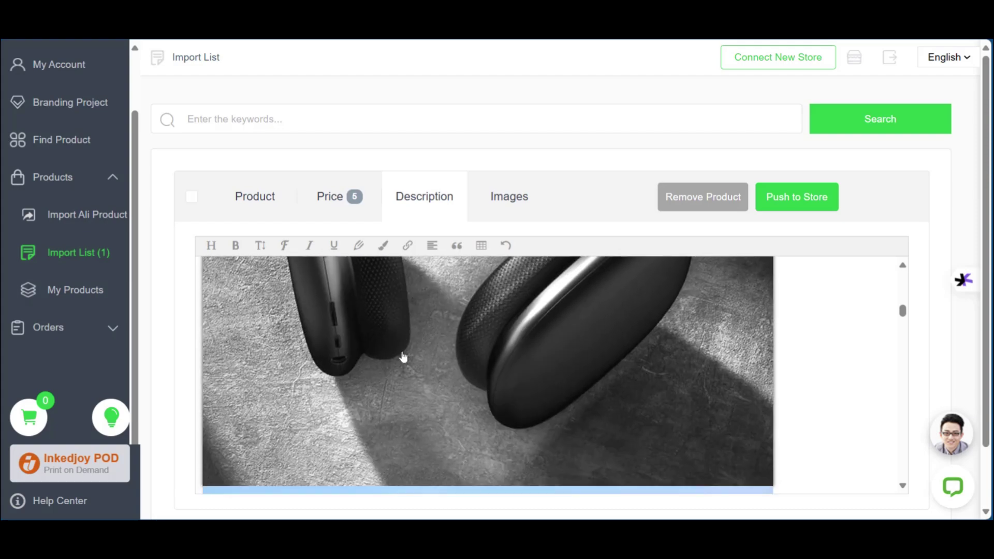
{"action": "scroll", "coordinate": [375, 334], "scroll_direction": "up", "scroll_amount": 10}
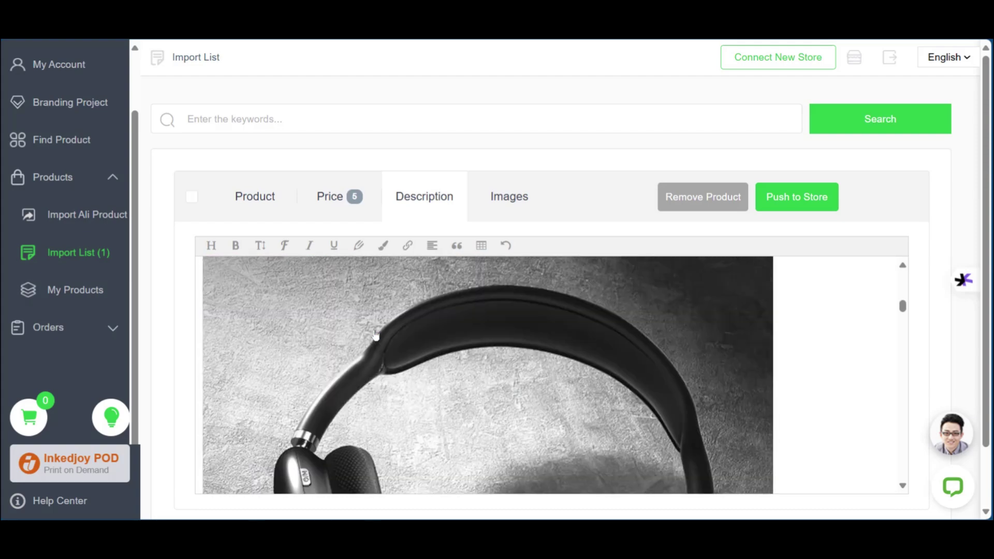
{"action": "scroll", "coordinate": [376, 335], "scroll_direction": "up", "scroll_amount": 2}
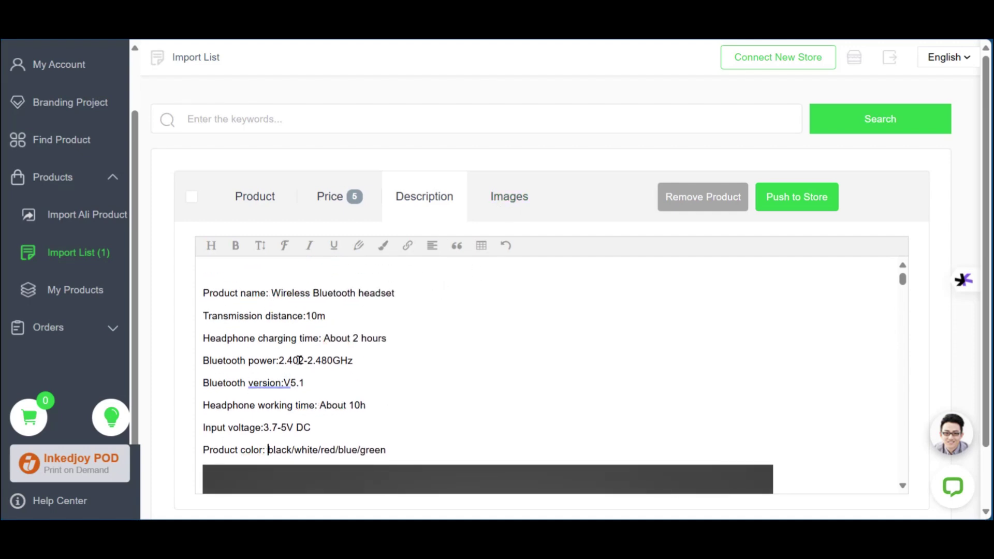
- Show the headset's product images and review the full set selected for the listing
{"action": "right_click", "coordinate": [252, 382]}
{"action": "left_click", "coordinate": [279, 386]}
{"action": "left_click", "coordinate": [489, 203]}
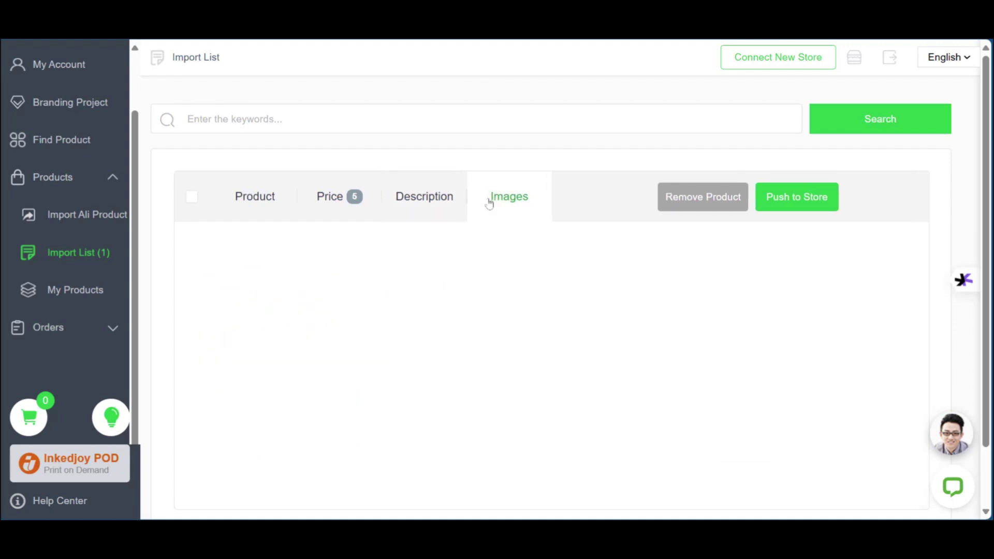
{"action": "scroll", "coordinate": [546, 348], "scroll_direction": "down", "scroll_amount": 3}
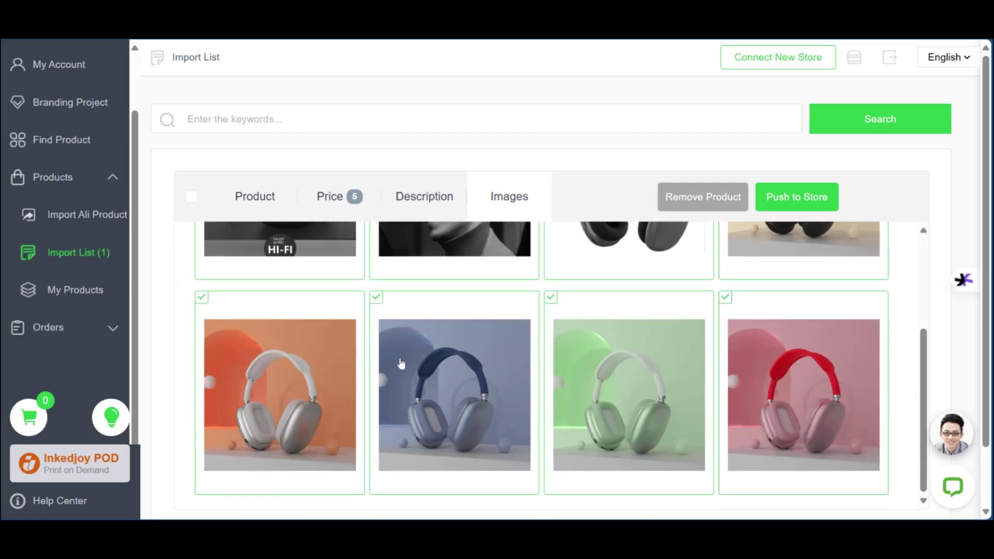
{"action": "scroll", "coordinate": [543, 405], "scroll_direction": "up", "scroll_amount": 3}
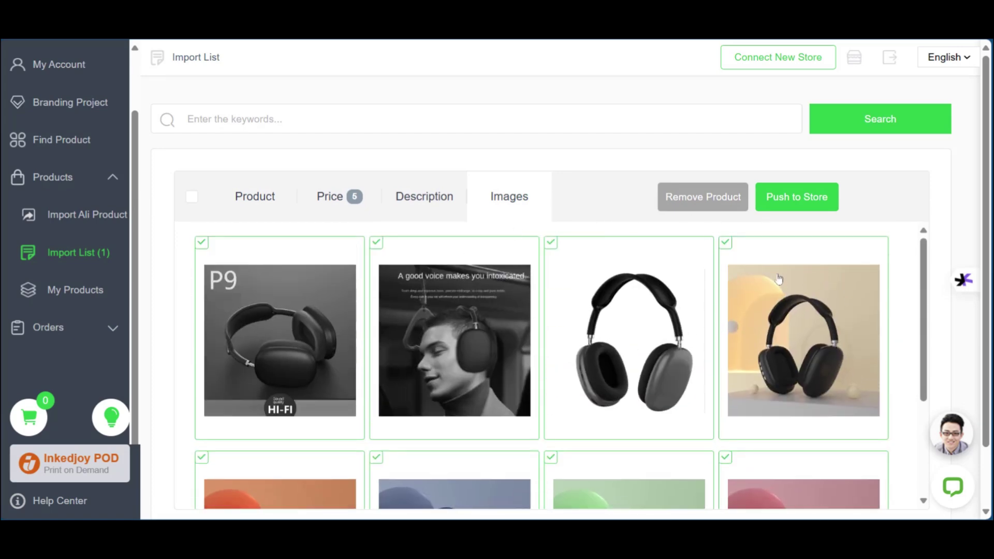
- Try to push the headset to a store, dismiss the store platform choices, and show the pages available under Orders
{"action": "left_click", "coordinate": [812, 200]}
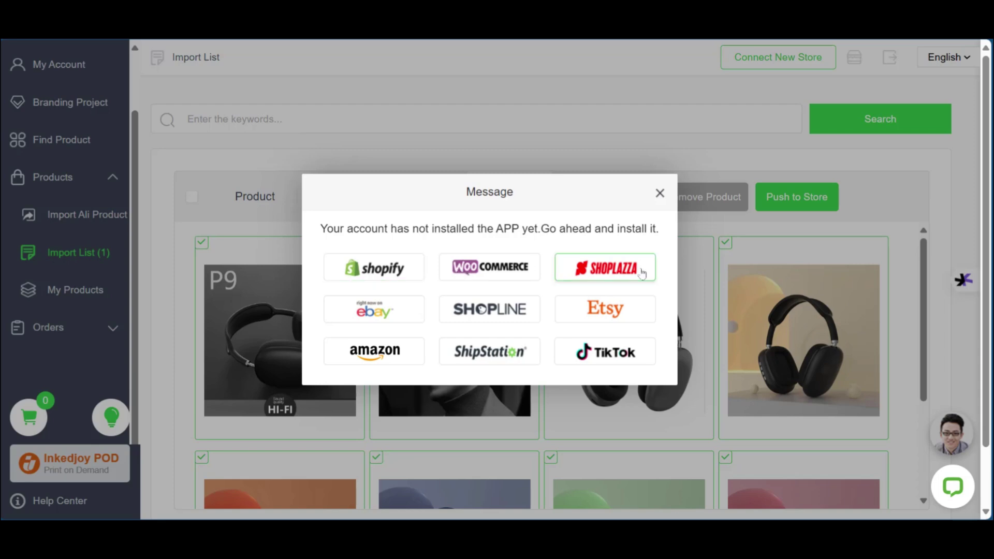
{"action": "left_click", "coordinate": [116, 337]}
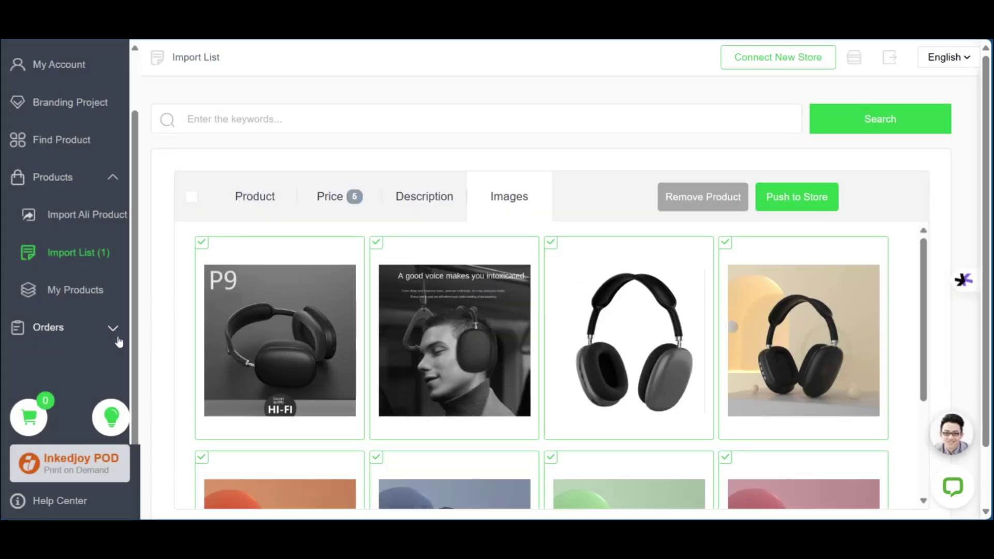
{"action": "left_click", "coordinate": [108, 328]}
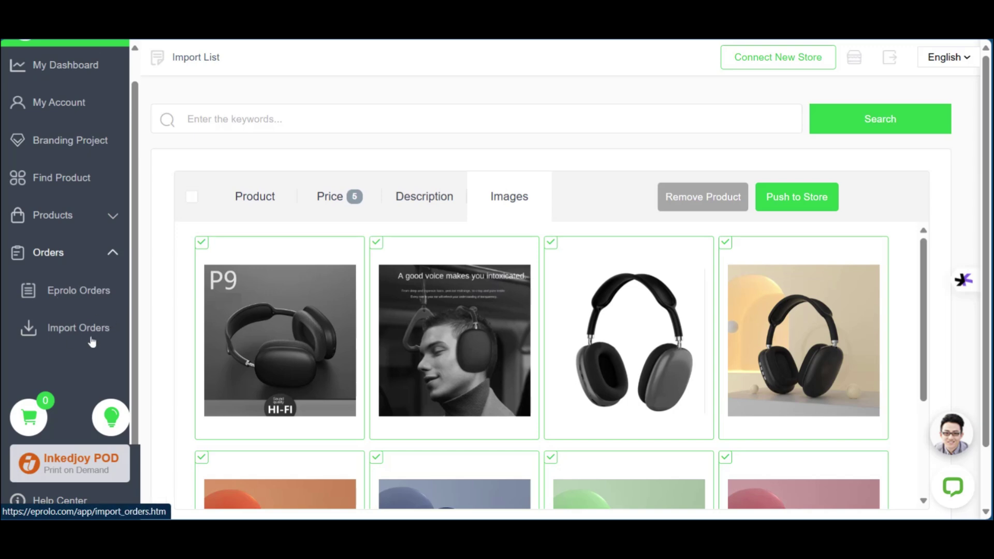
{"action": "scroll", "coordinate": [73, 305], "scroll_direction": "down", "scroll_amount": 2}
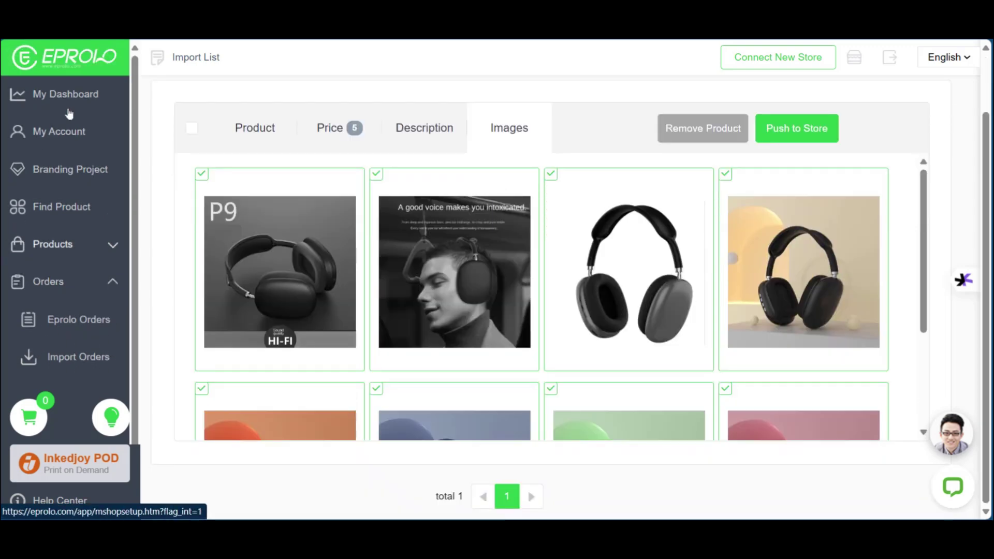